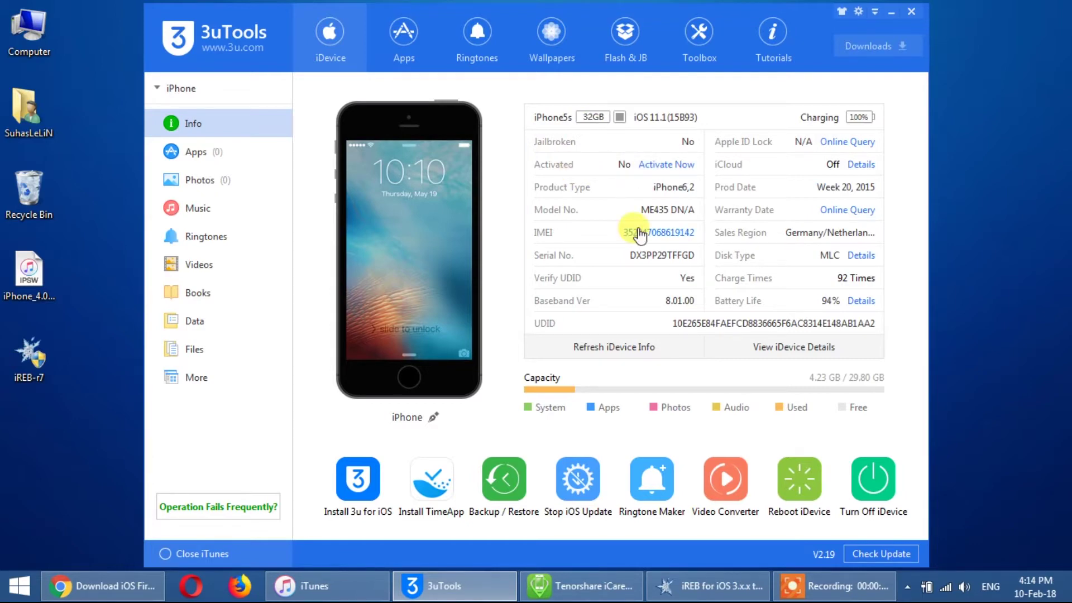
Mirror the iPhone's language-selection screen with 3uTools Toolbox's Realtime Screen, then close the mirror
click(696, 44)
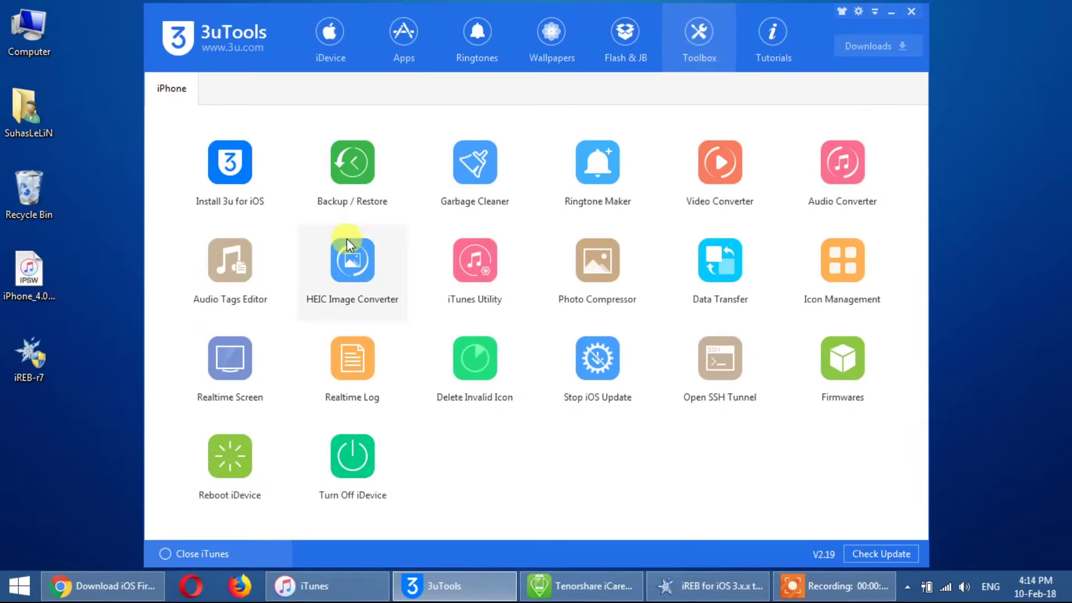
click(231, 361)
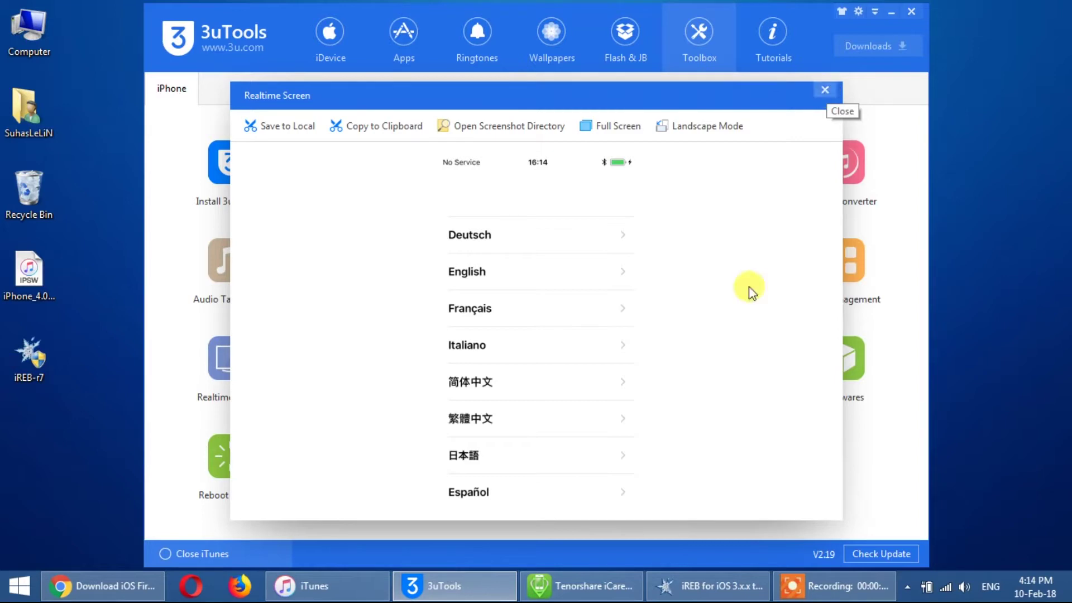
click(826, 90)
Start recovery mode on the iPhone 5s from iCareFone's Fix iOS Stuck page, then return to 3uTools
click(603, 587)
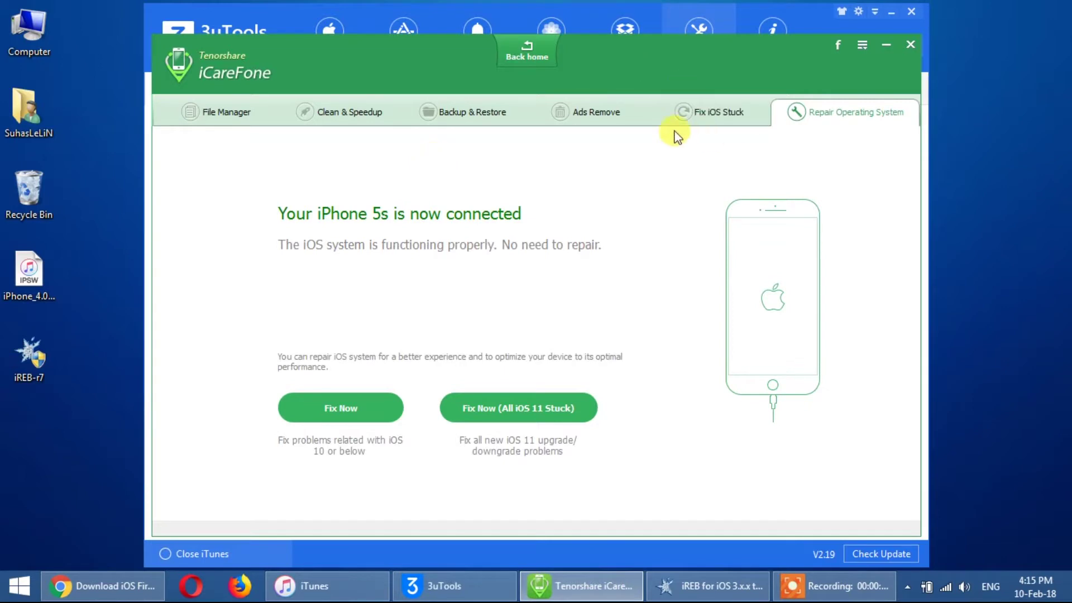
click(721, 118)
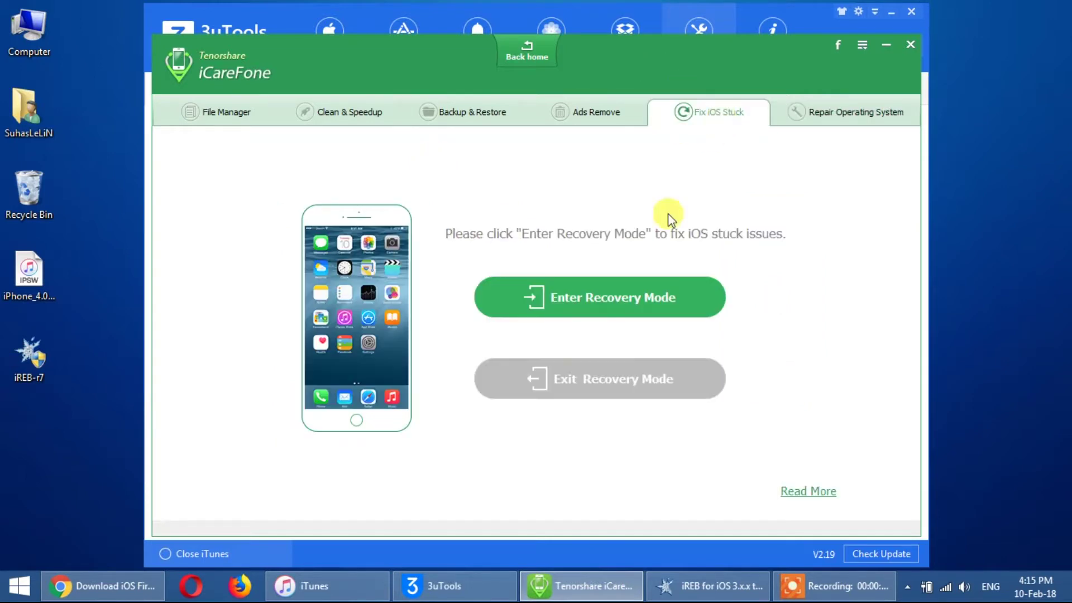
click(558, 297)
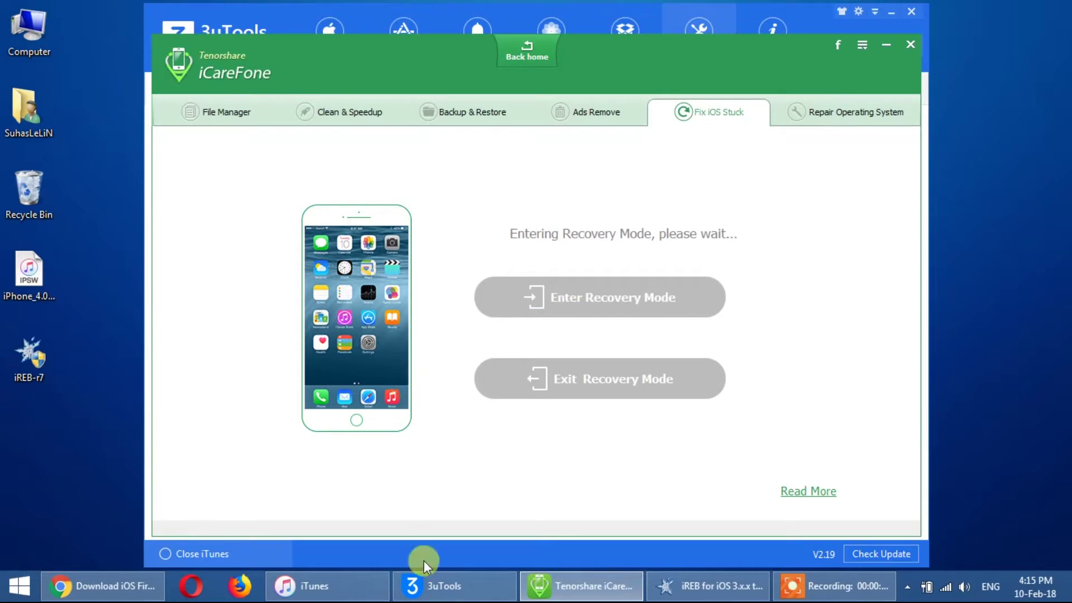
click(429, 589)
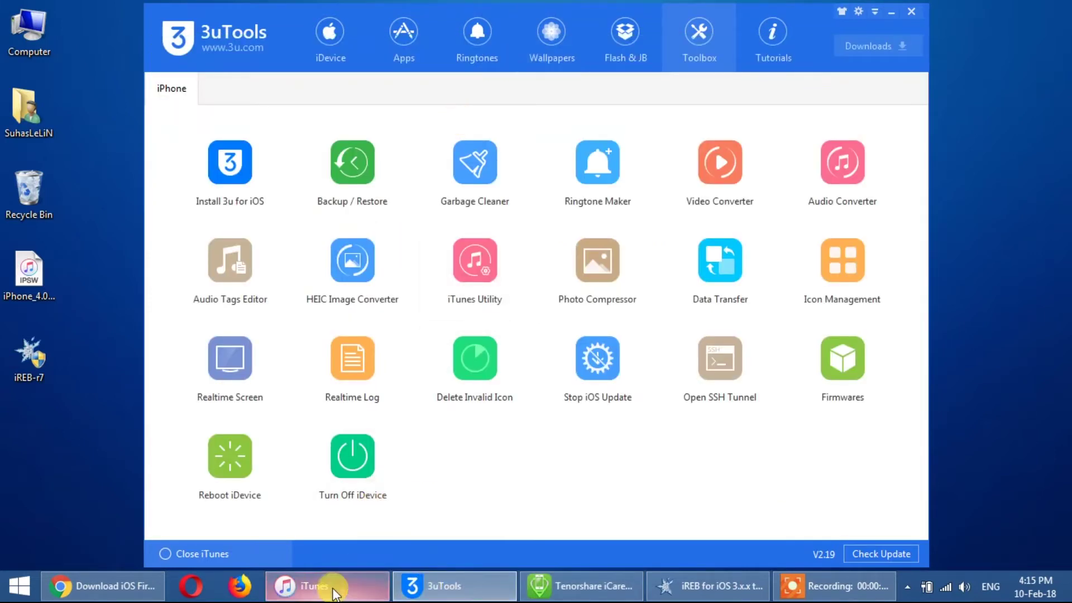
Open 3uTools Easy Flash showing the iPhone 5s in Recovery Mode with iOS 11.2.5, checking ipsw.me
mouse_move(329, 597)
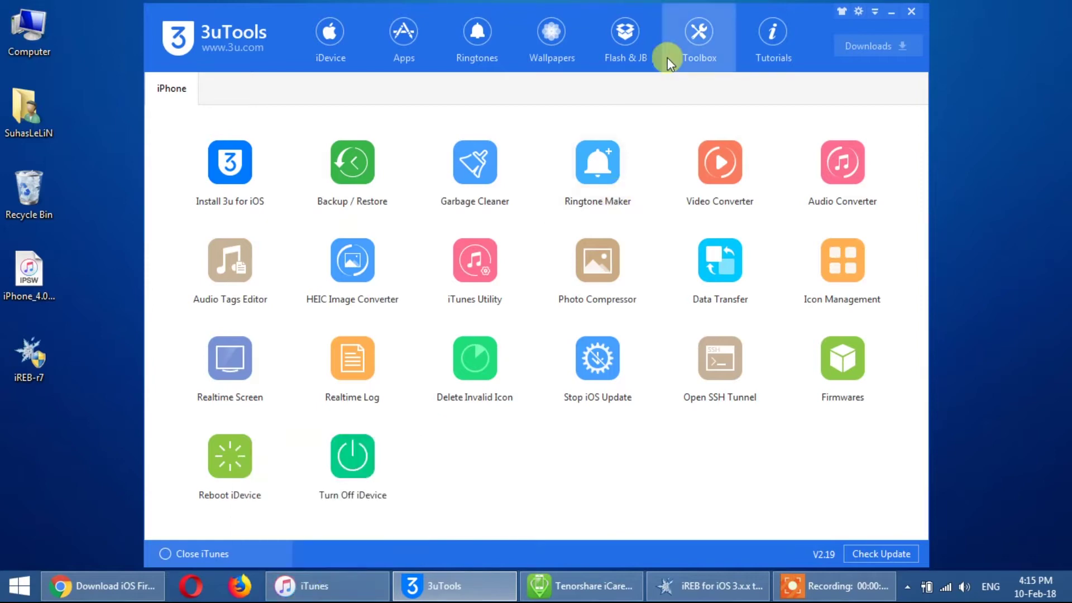
click(631, 48)
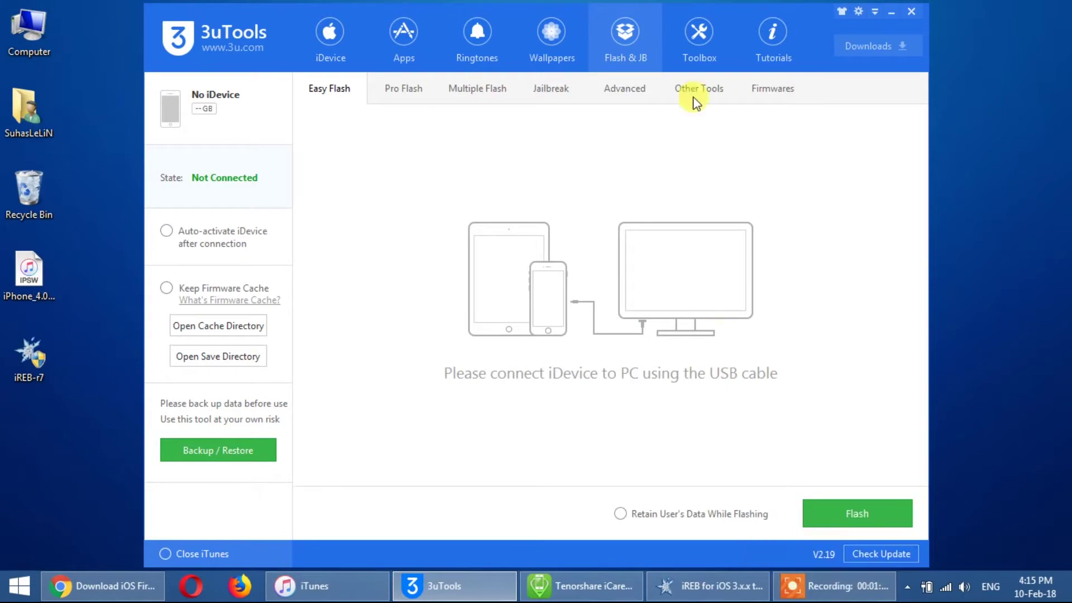
click(32, 272)
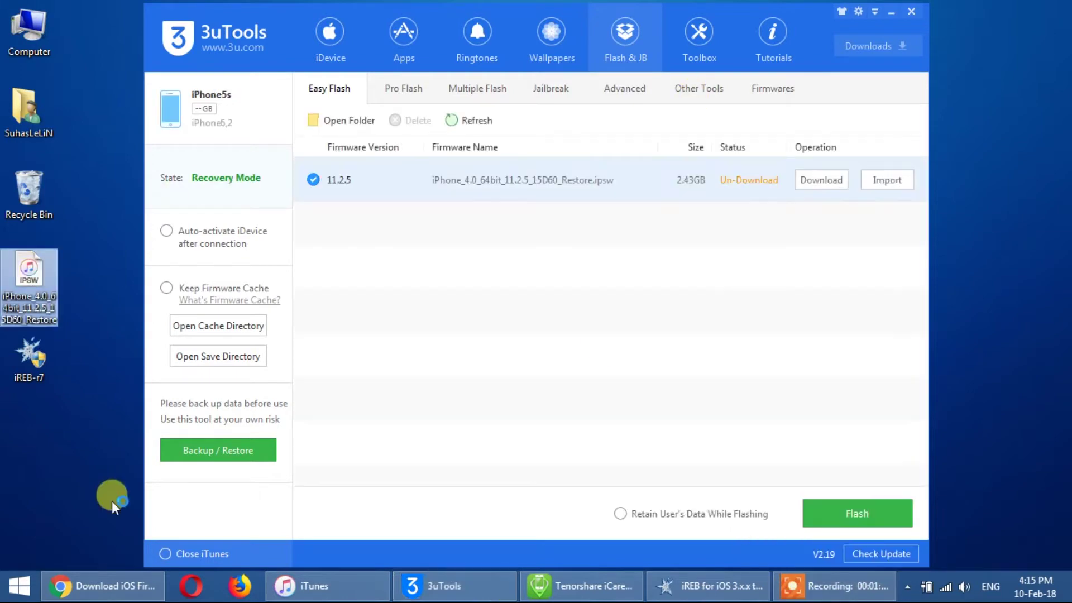
click(114, 583)
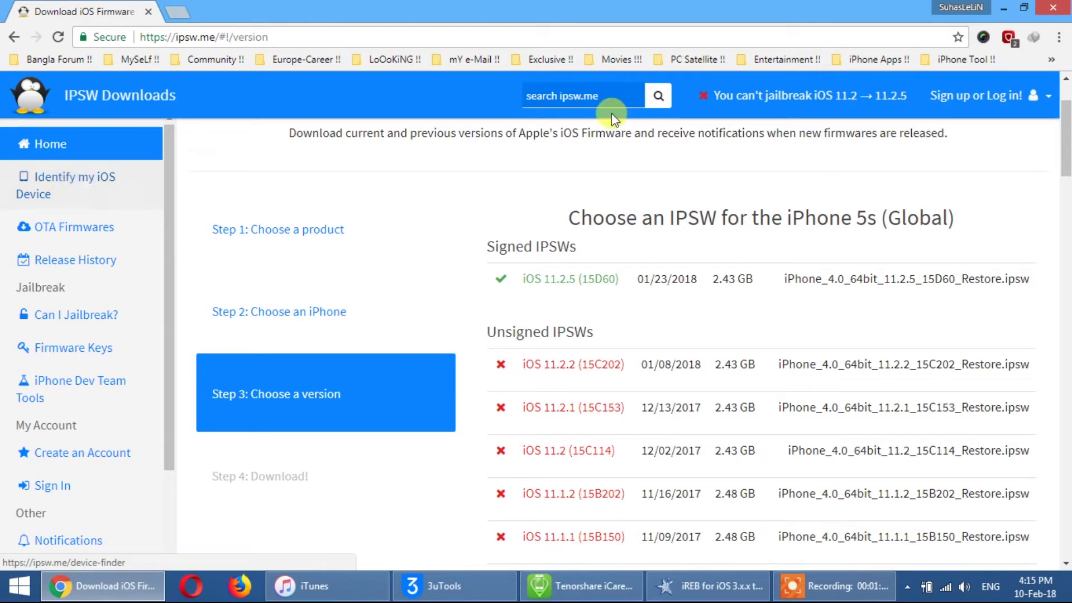
click(1005, 9)
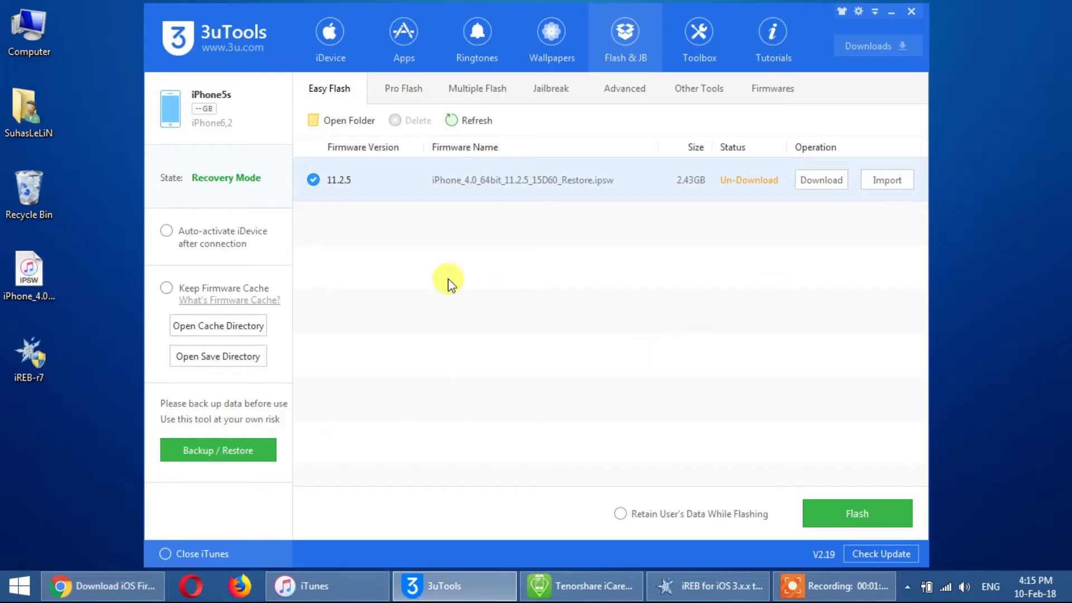
Import the iOS 11.2.5 ipsw file from the Desktop into Easy Flash and minimise 3uTools
click(887, 180)
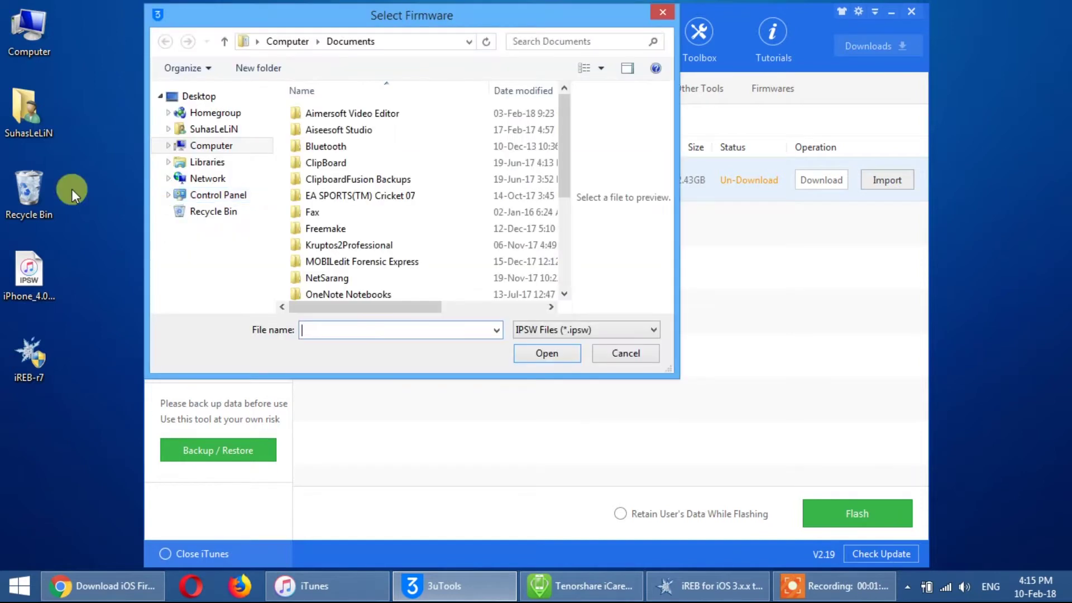
click(207, 100)
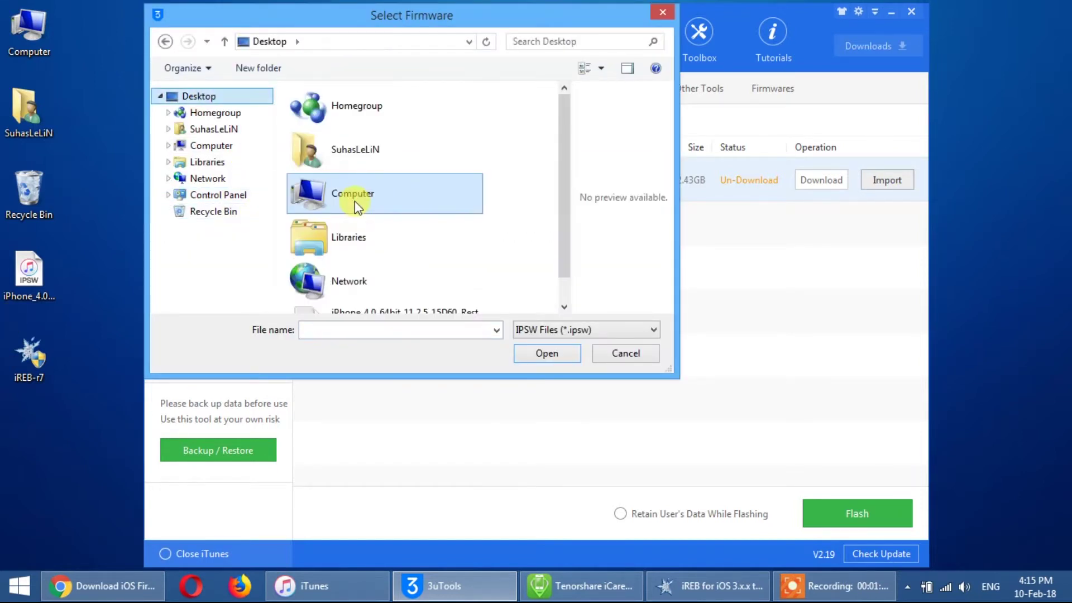
double_click(373, 313)
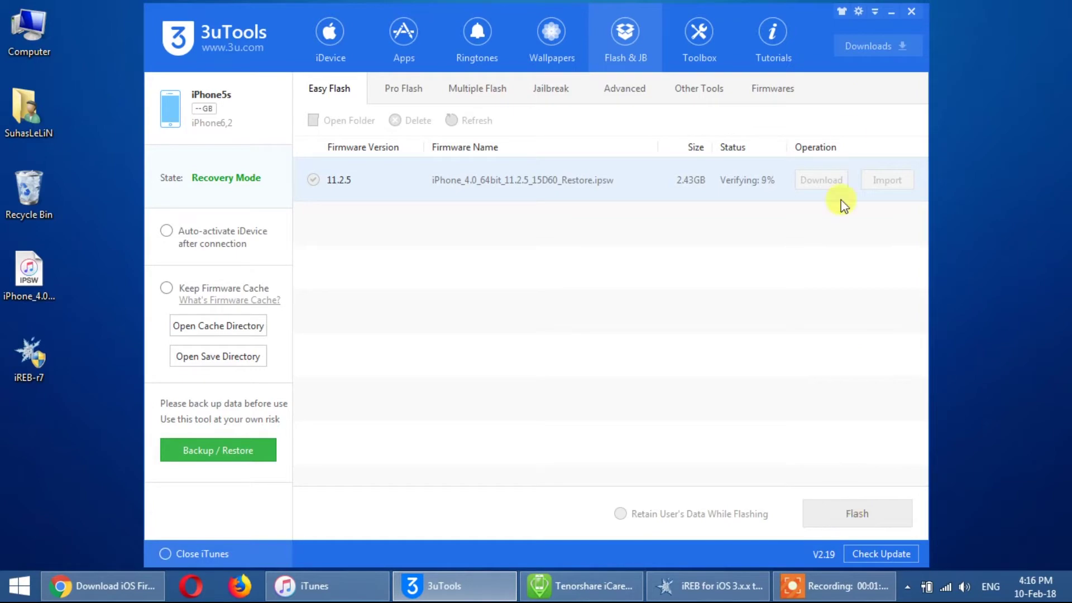
click(889, 14)
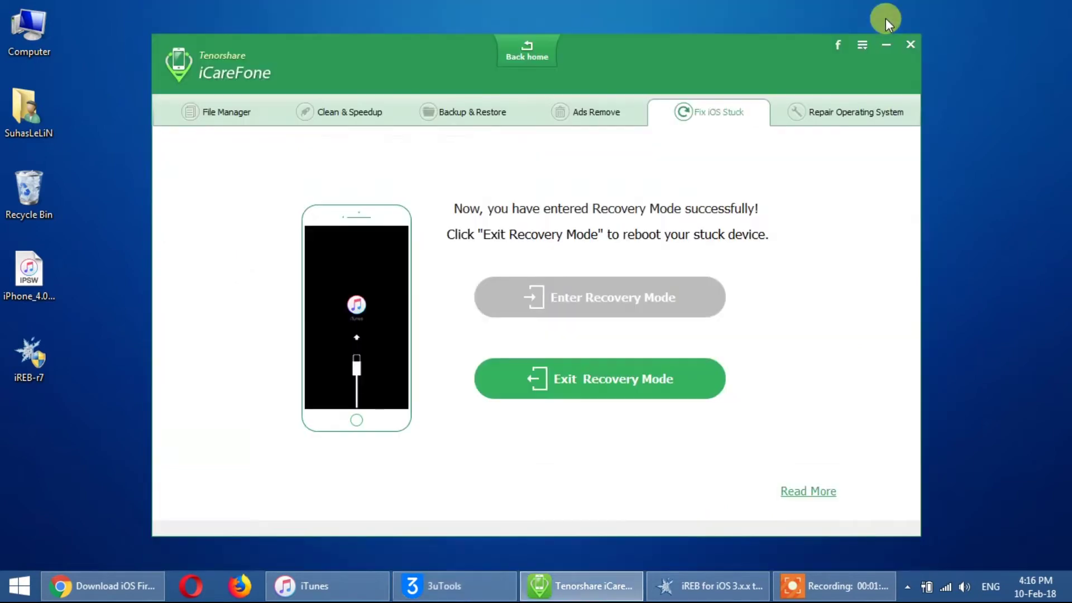
Allow iTunes to check the update server, then minimise iCareFone to bring iTunes forward
click(331, 572)
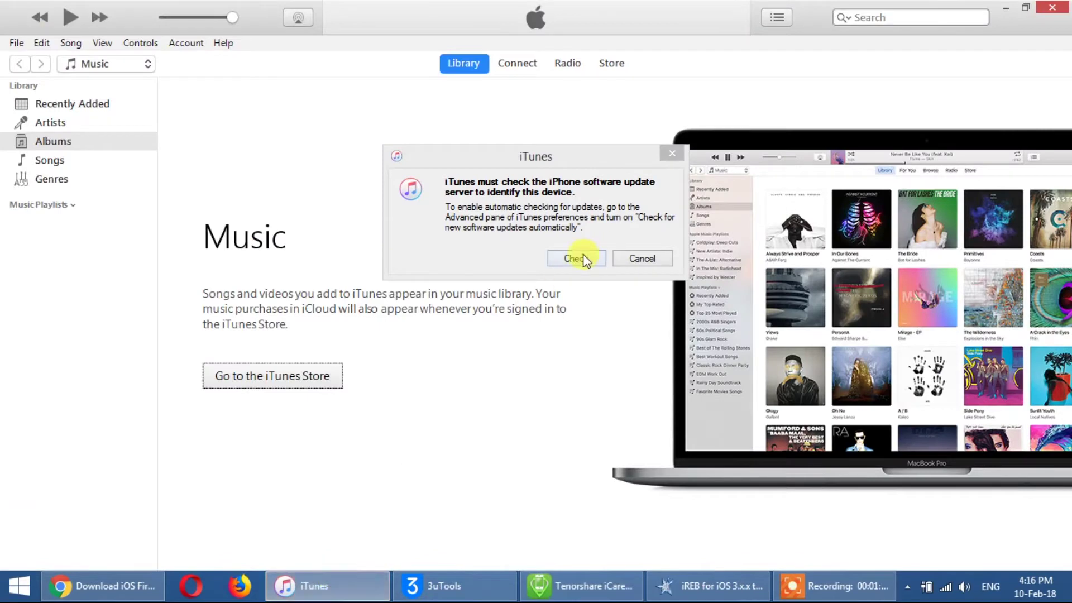
click(579, 258)
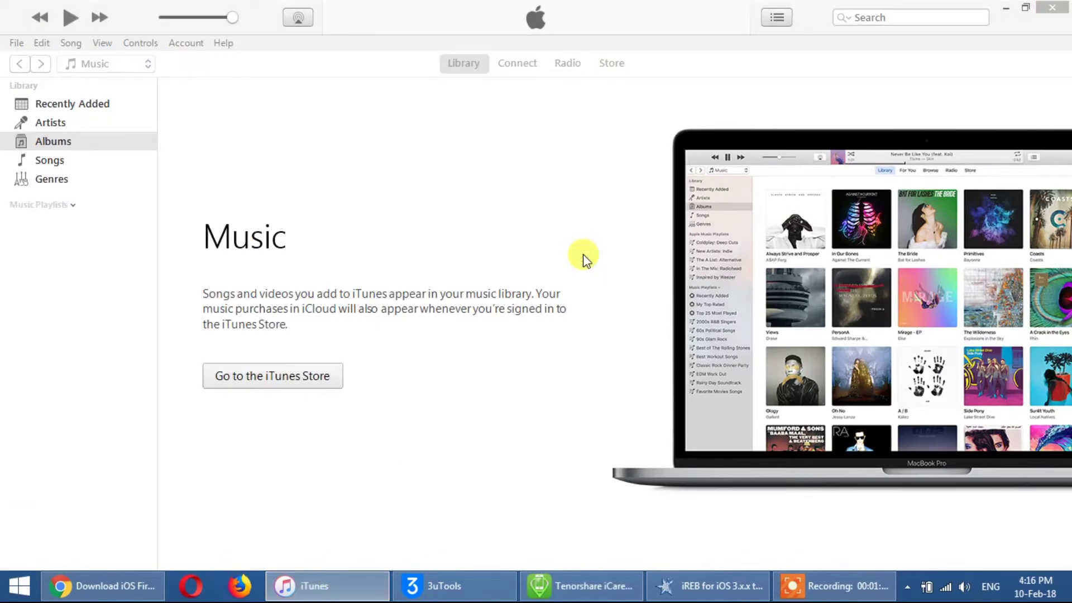
click(568, 593)
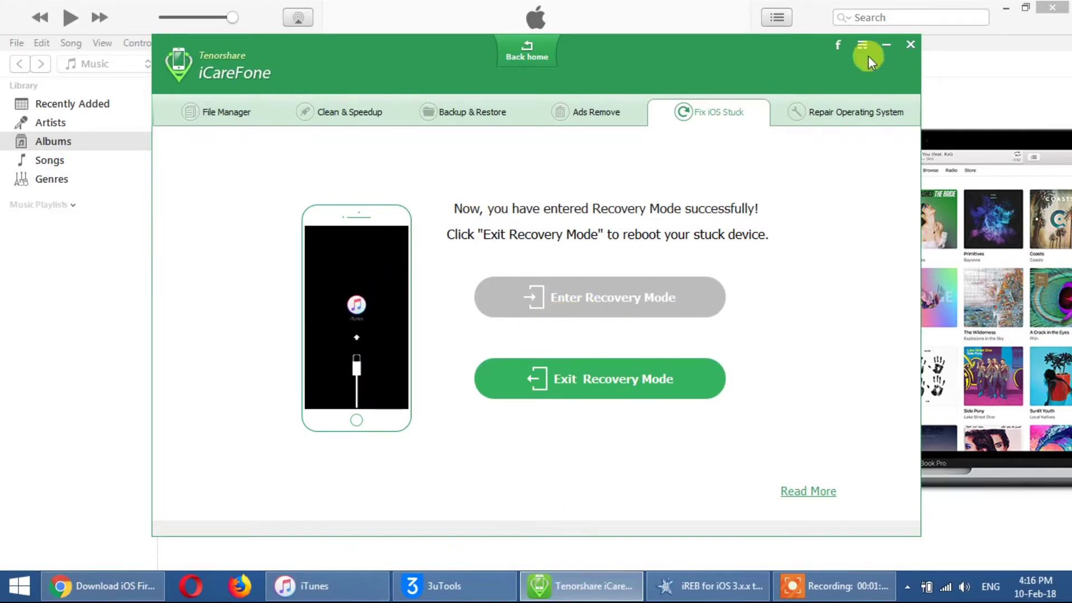
click(884, 48)
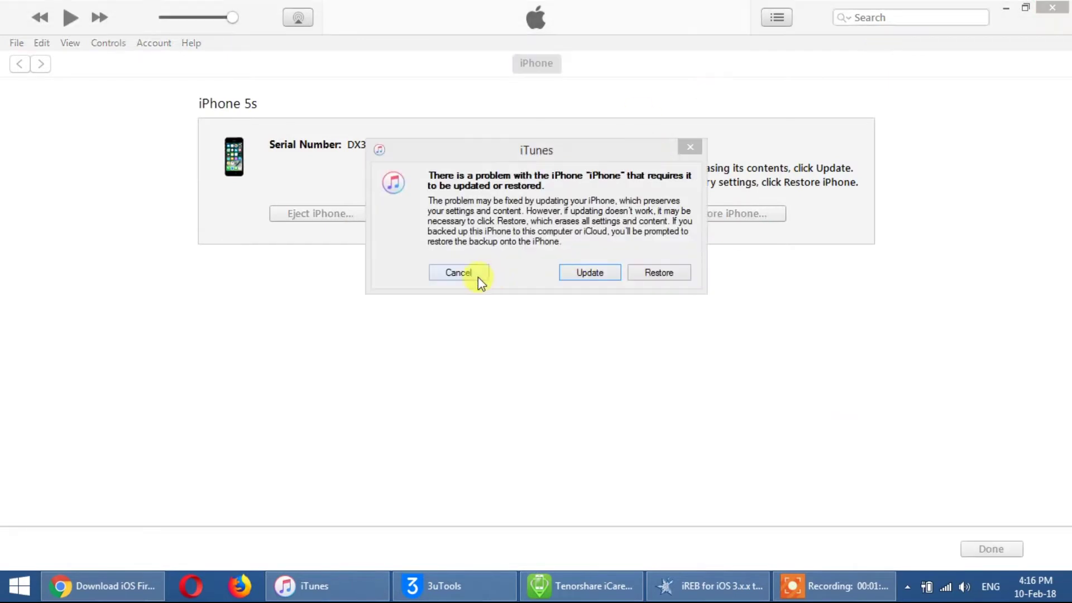
Cancel iTunes' update-or-restore prompt for the iPhone 5s and minimise iTunes
click(478, 278)
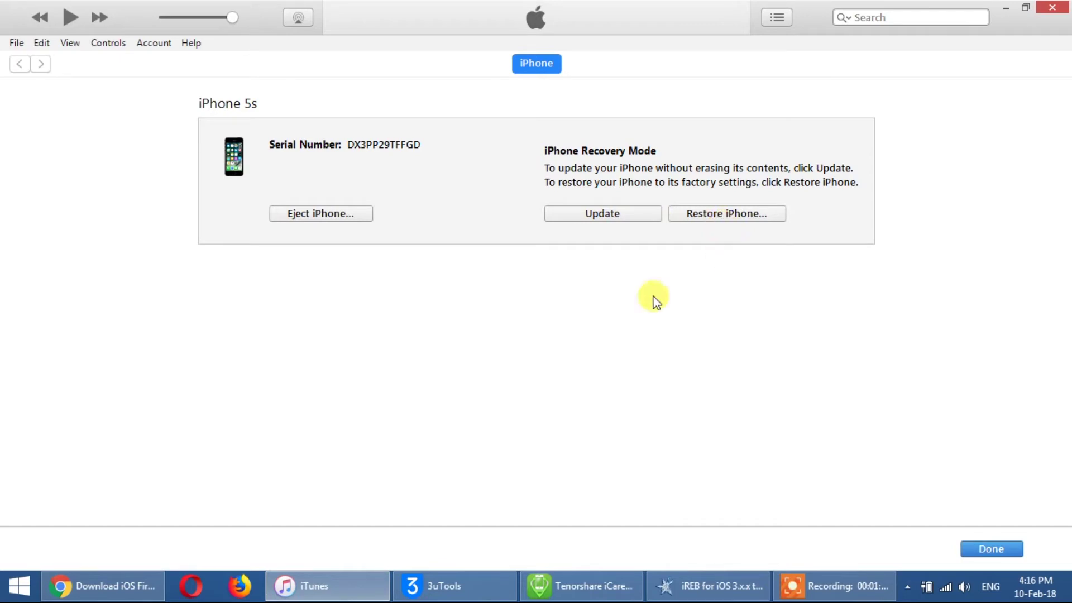
click(1006, 7)
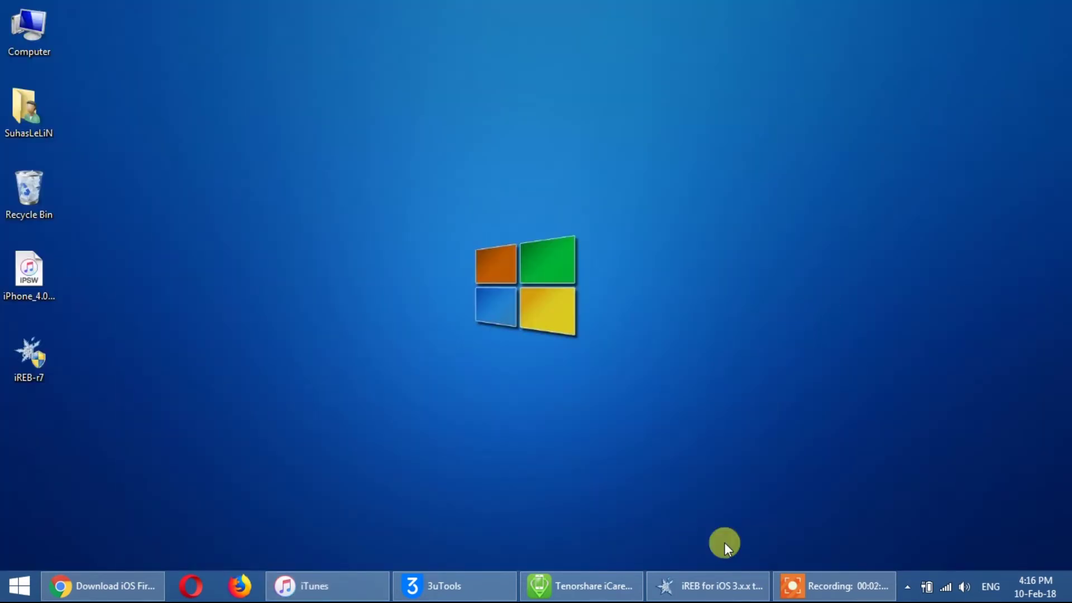
Bring up iREB r7 and launch its iPhone 4 DFU Helper countdown
click(704, 587)
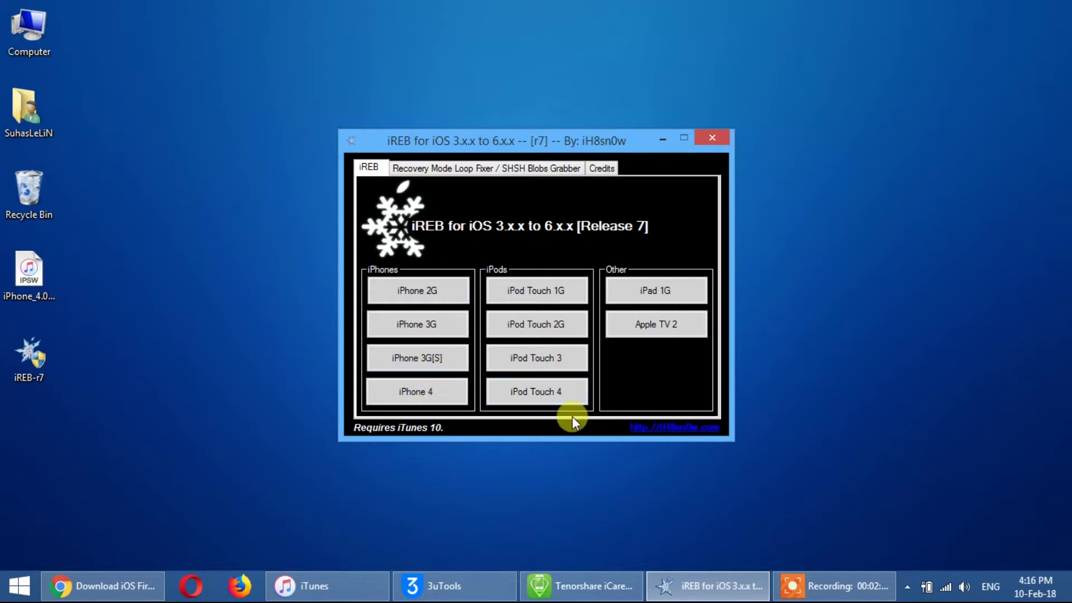
click(438, 390)
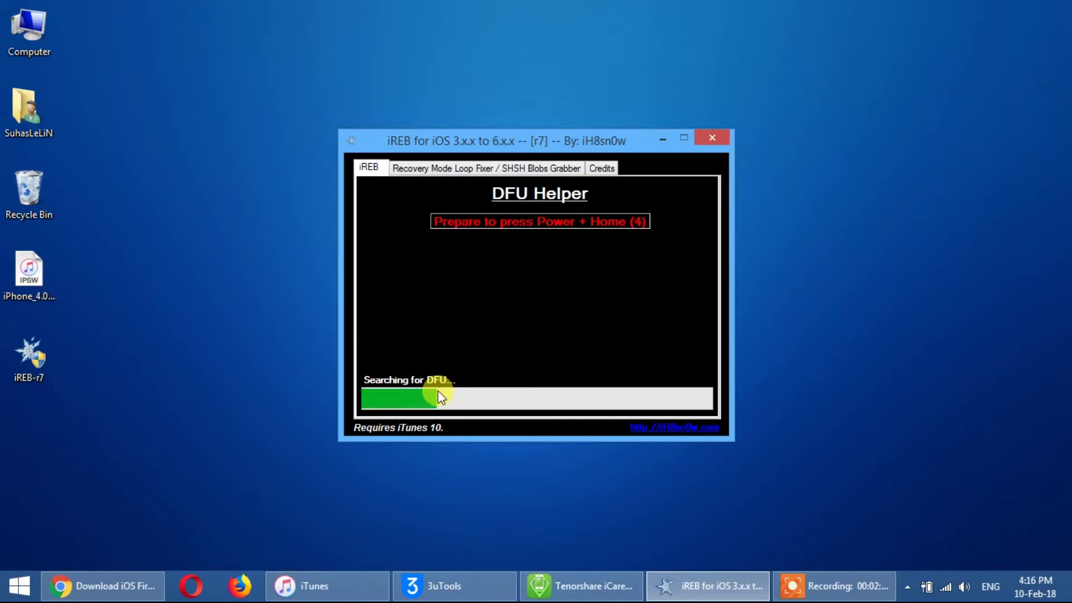
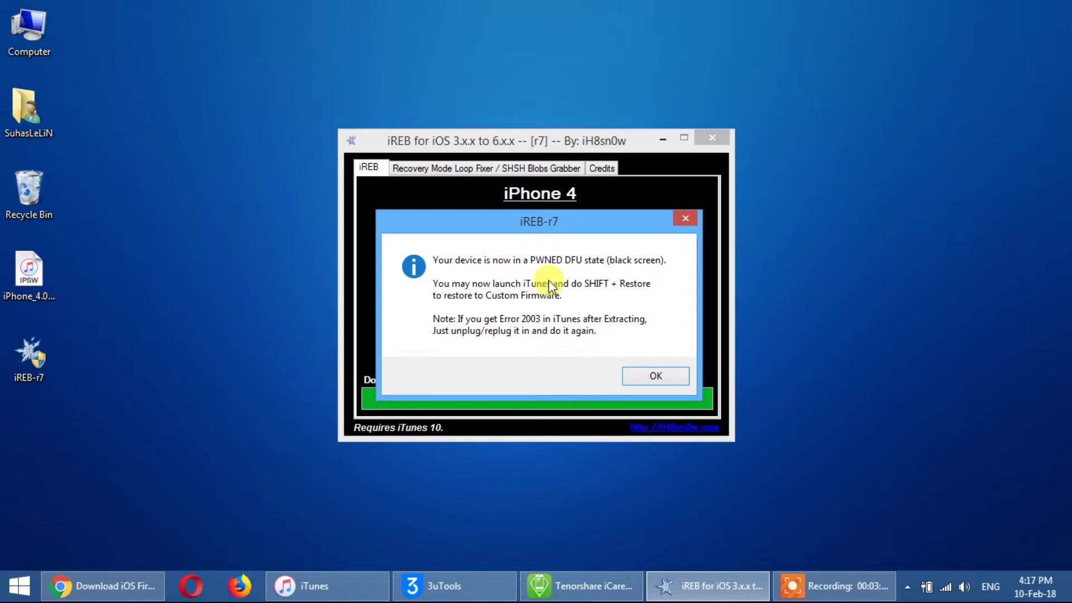
Dismiss the iREB-r7 pwned DFU state notice and close iREB
click(651, 376)
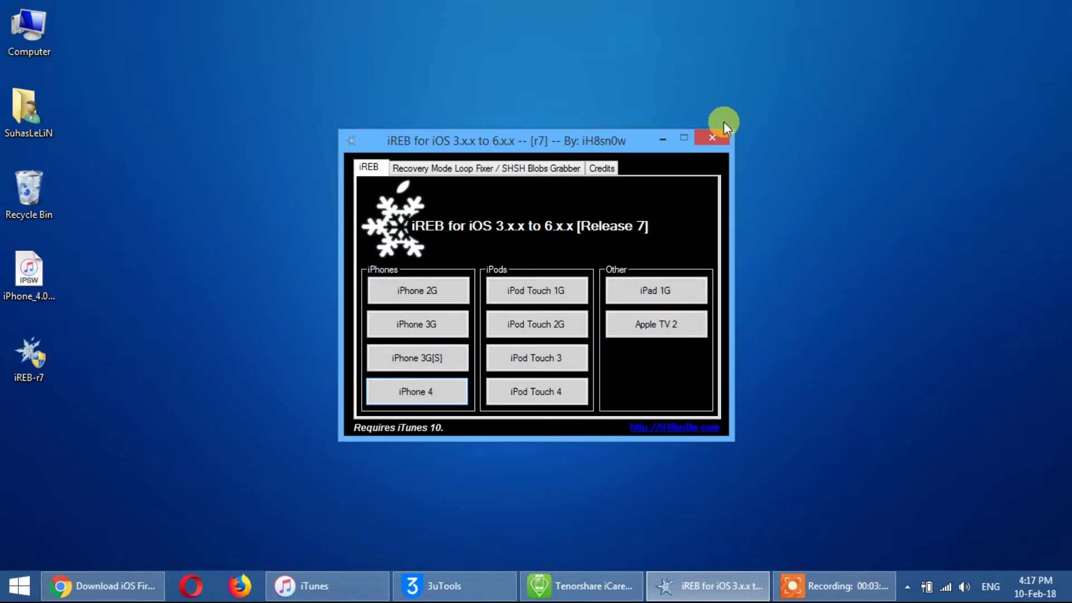
click(716, 138)
click(637, 256)
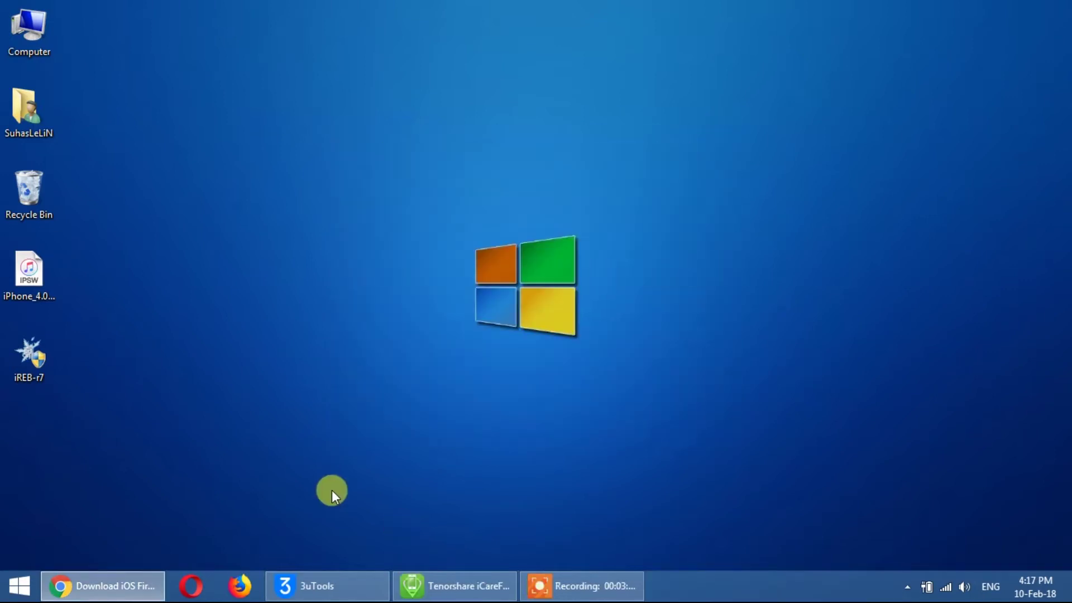
Launch iTunes from Start, then minimize iCareFone to reveal the desktop
click(11, 586)
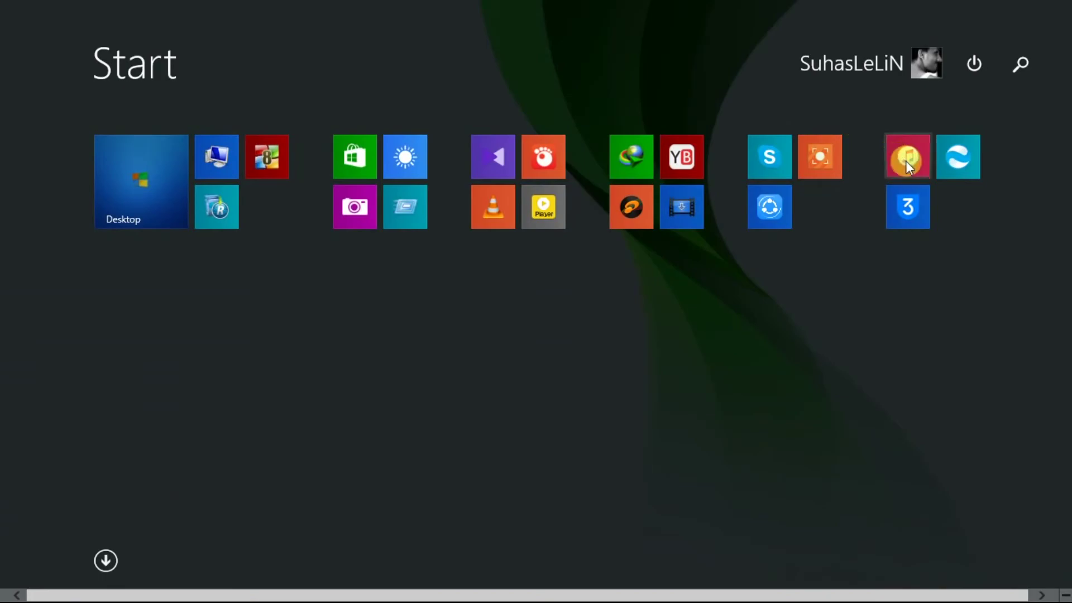
click(905, 160)
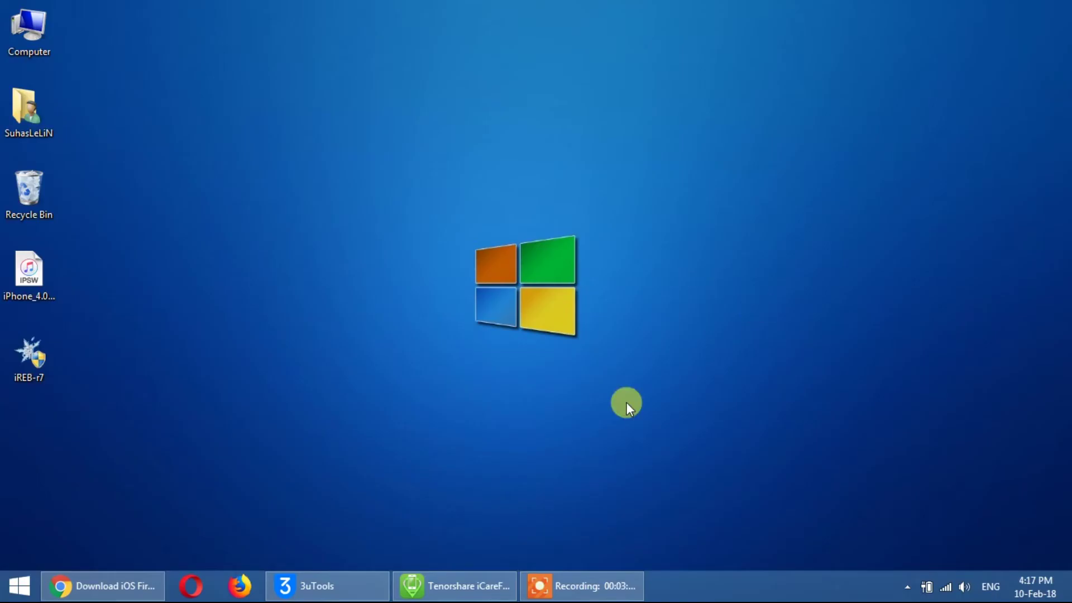
click(480, 586)
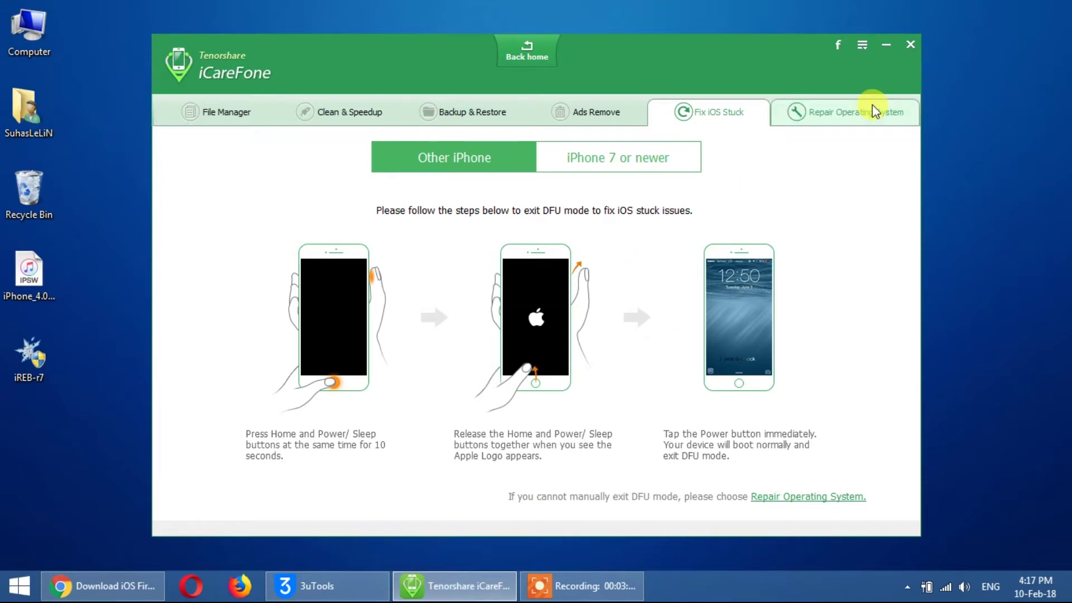
click(886, 47)
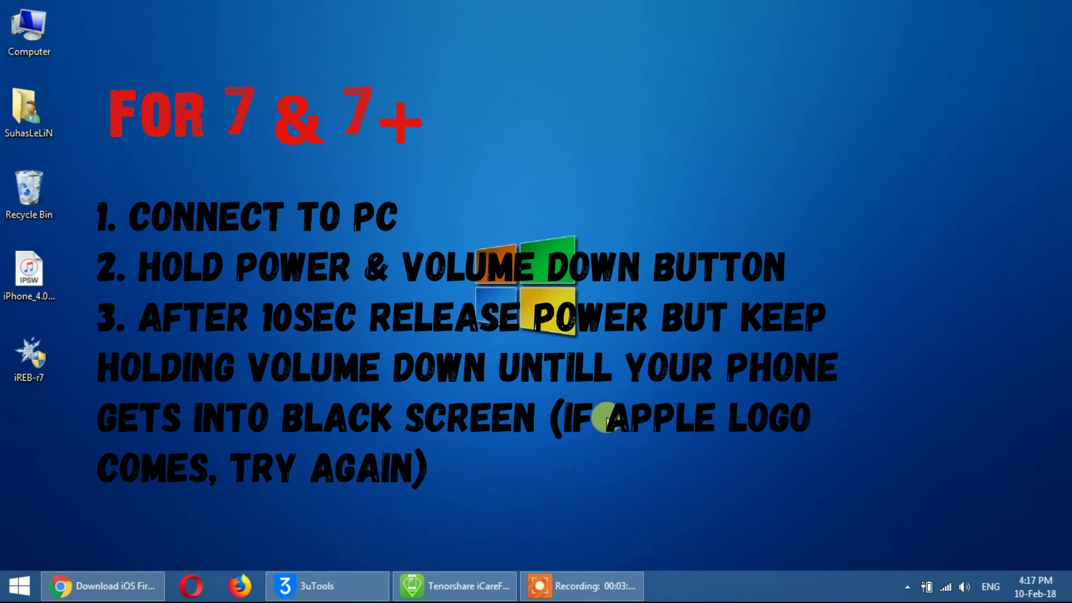
click(455, 582)
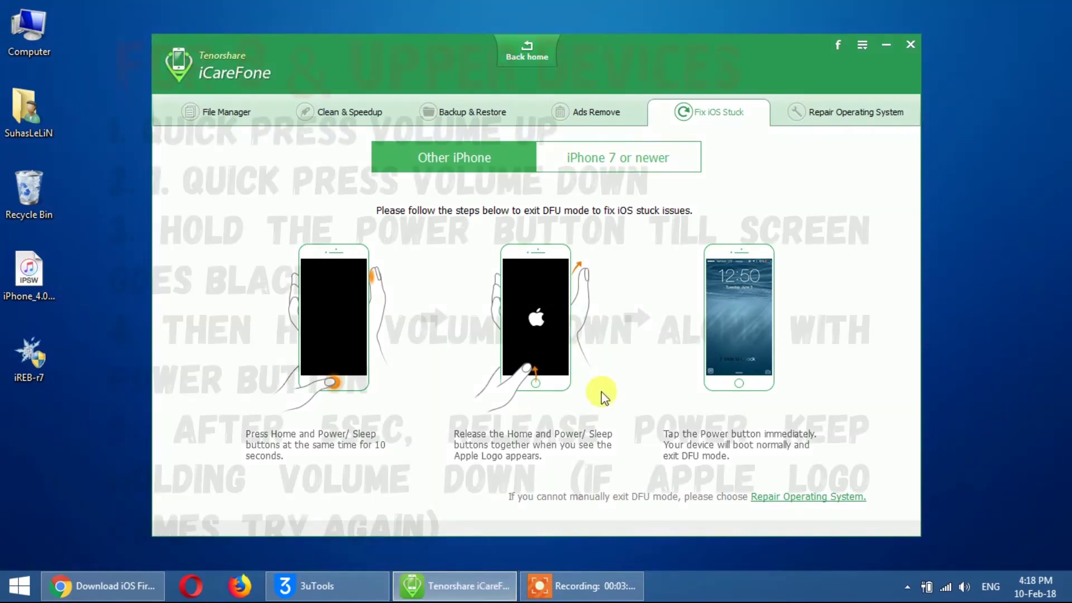
click(887, 45)
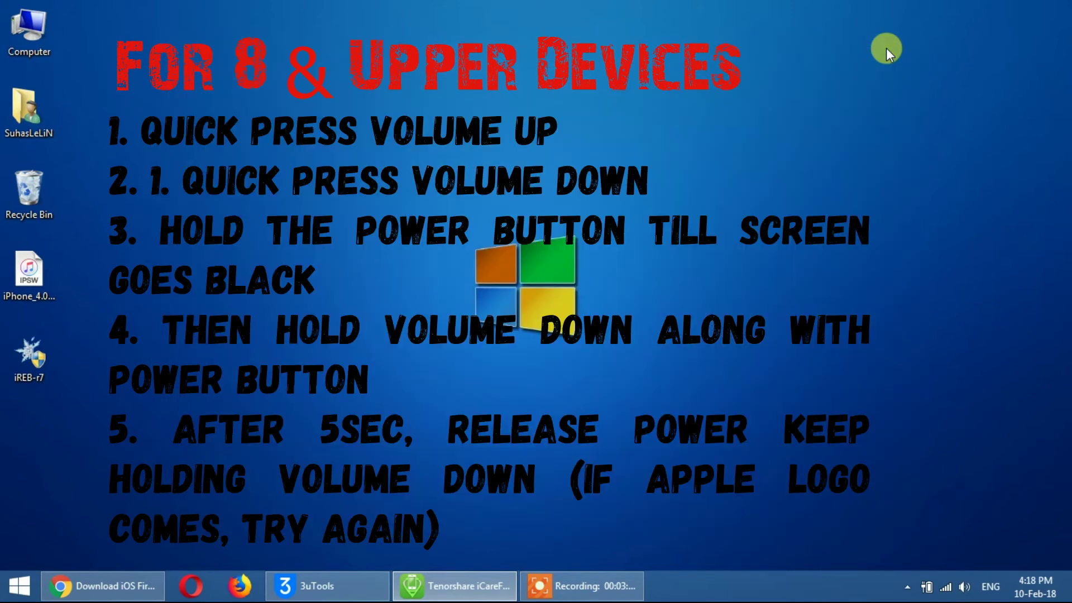
click(282, 586)
Check on the iDevice tab that the iPhone 5s is in DFU Mode, then close 3uTools
click(330, 35)
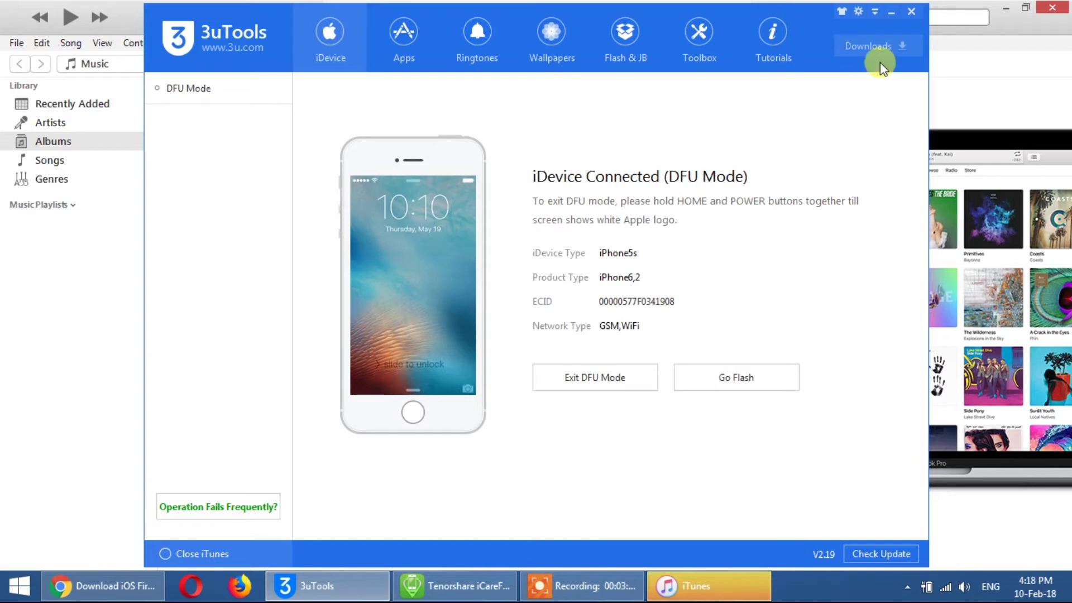
click(911, 11)
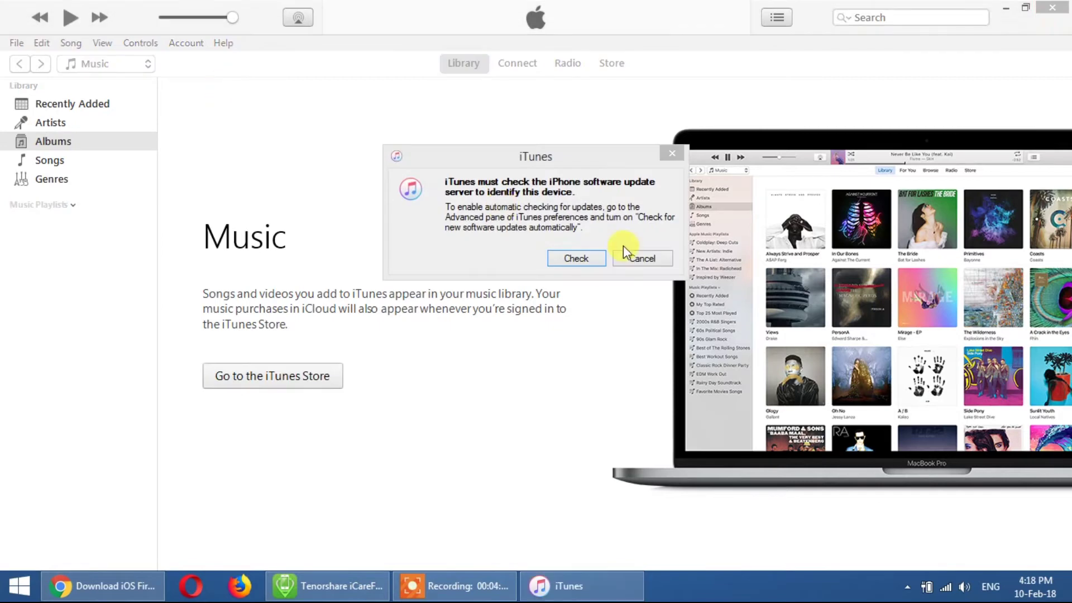
Clear the update-server prompt and recovery-mode warning, then Shift-restore the iPhone with custom firmware
click(594, 258)
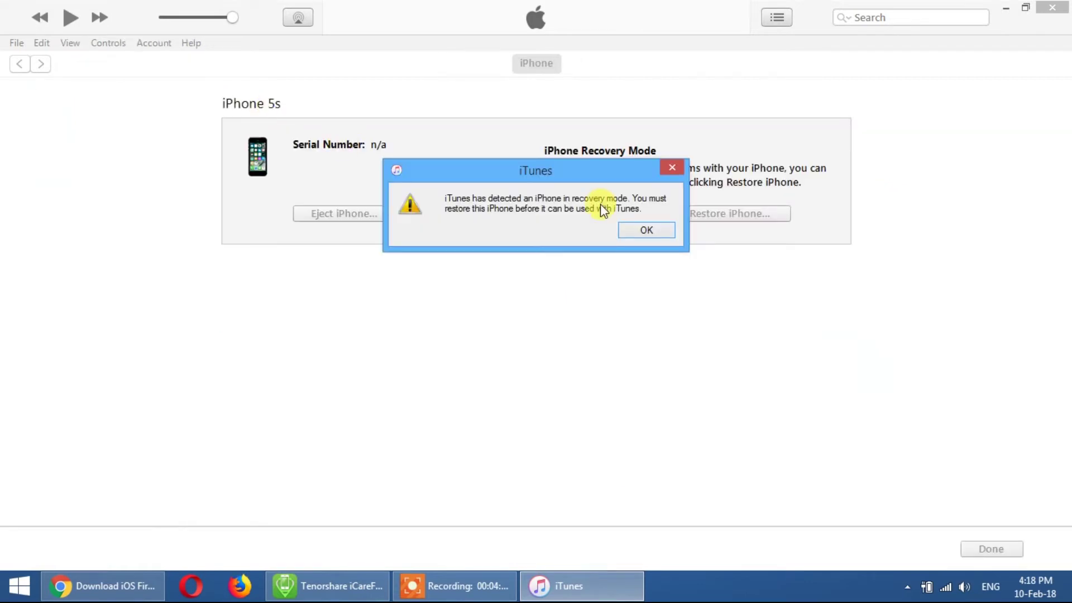
click(642, 230)
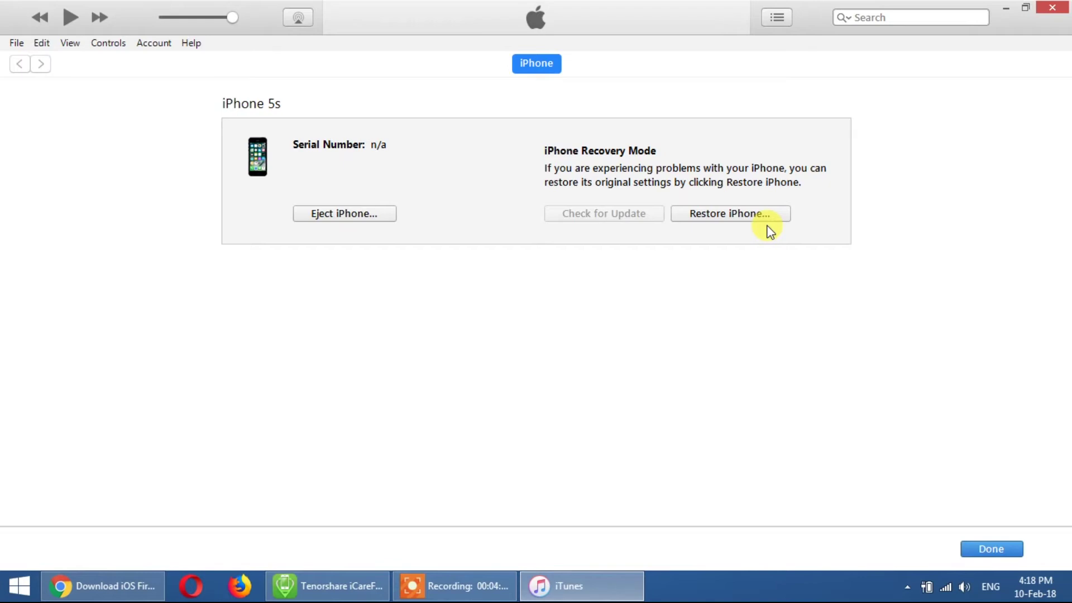
click(724, 218)
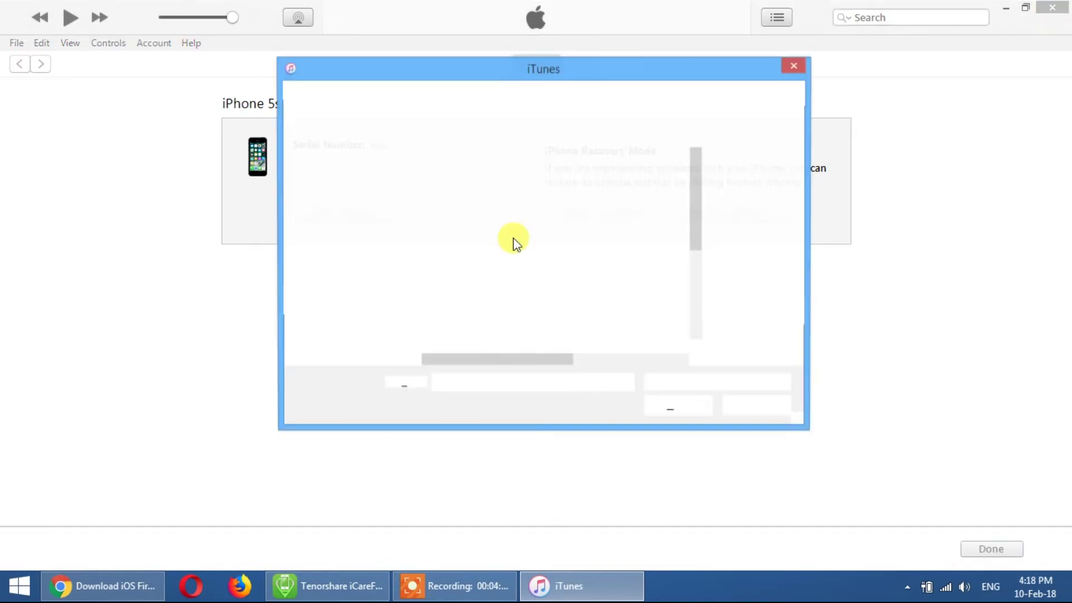
Pick the iOS 11.2.5 IPSW file from the Desktop and confirm erasing and restoring
click(338, 150)
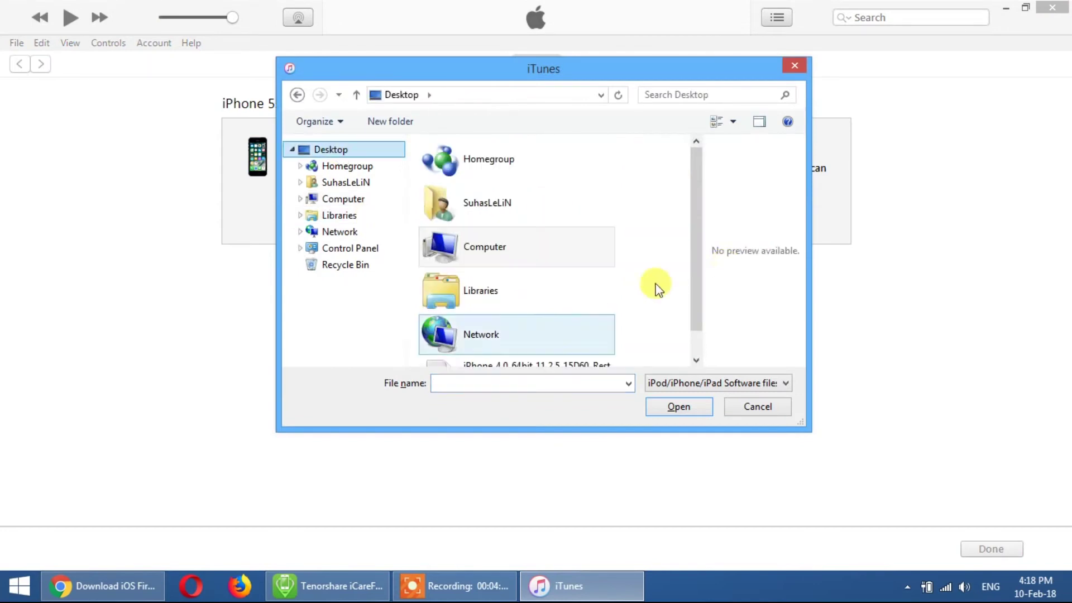
scroll(692, 335, down, 1)
double_click(570, 341)
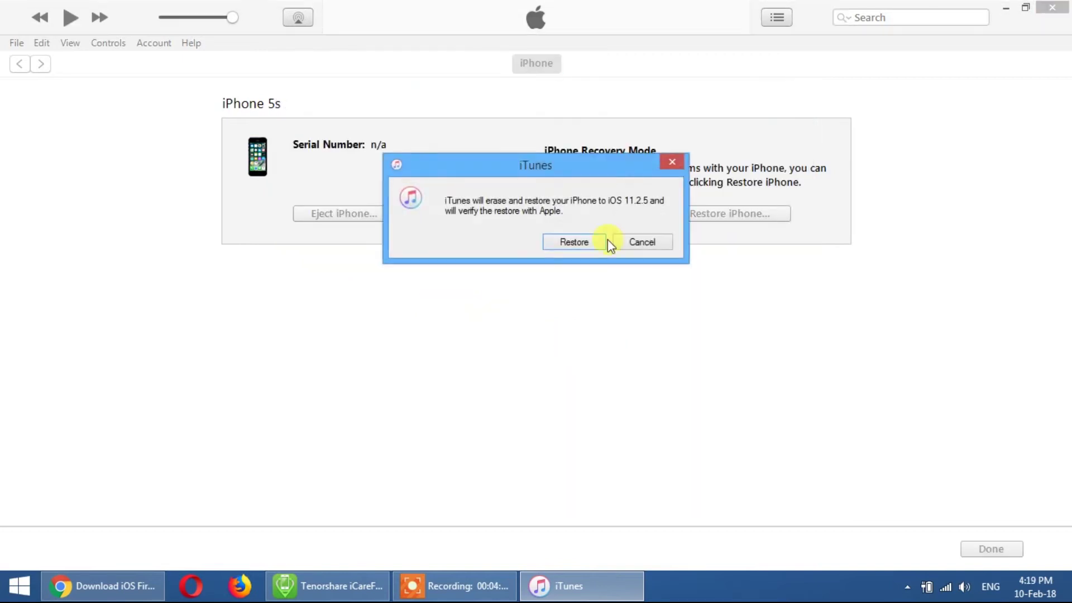
click(576, 242)
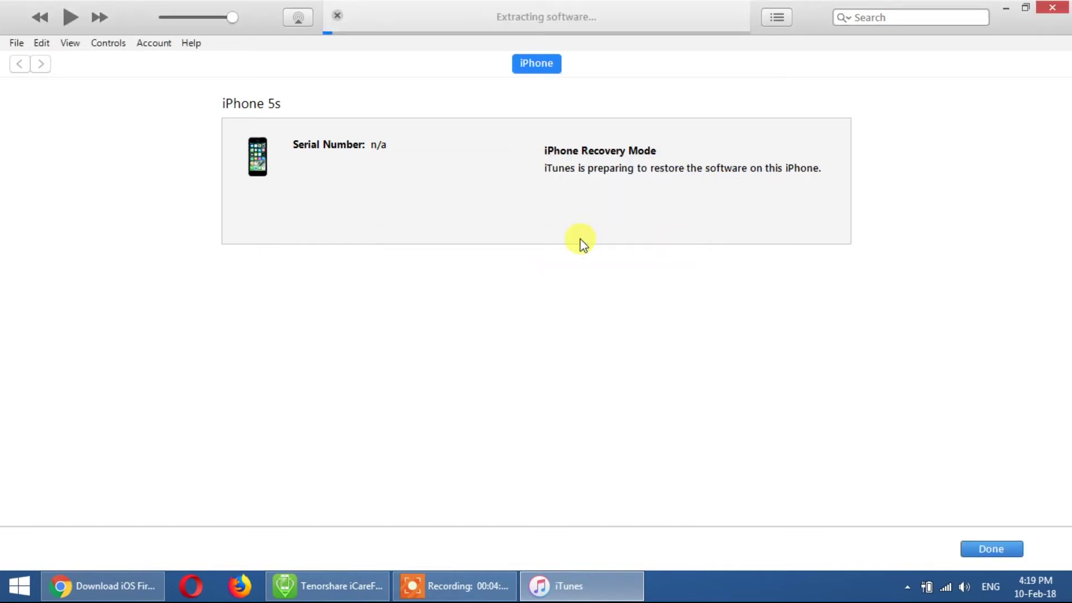
Wait while iTunes extracts the firmware and moves on to verifying the iPhone restore
click(479, 581)
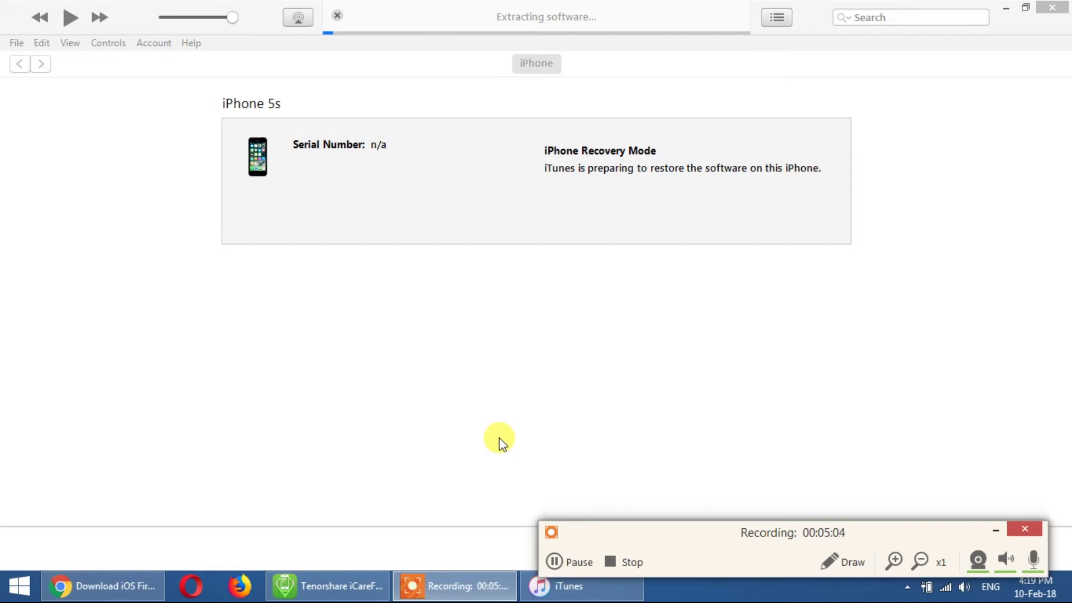
click(572, 566)
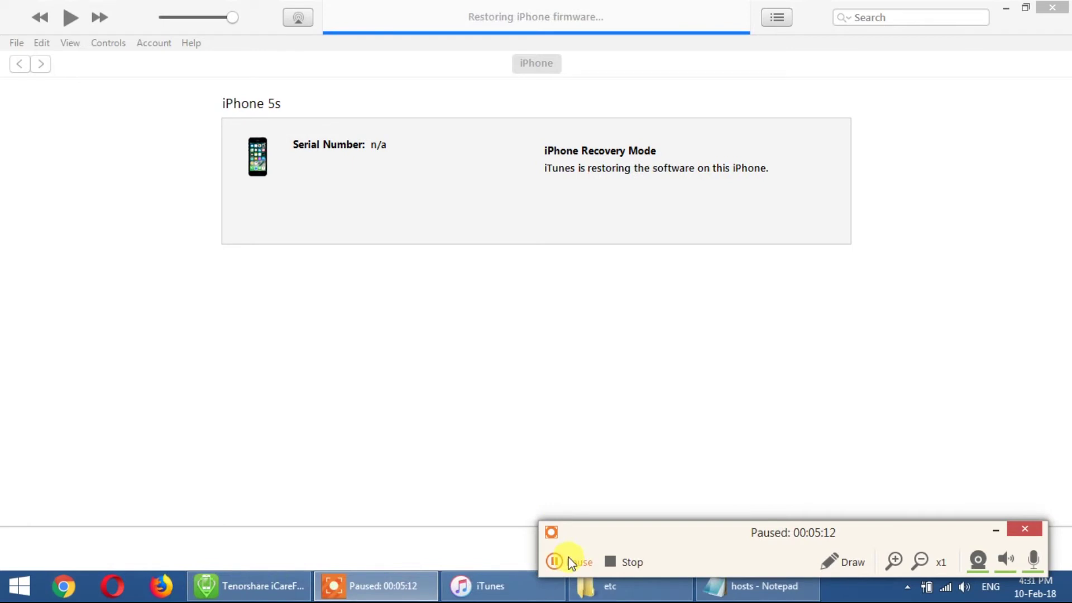
click(571, 563)
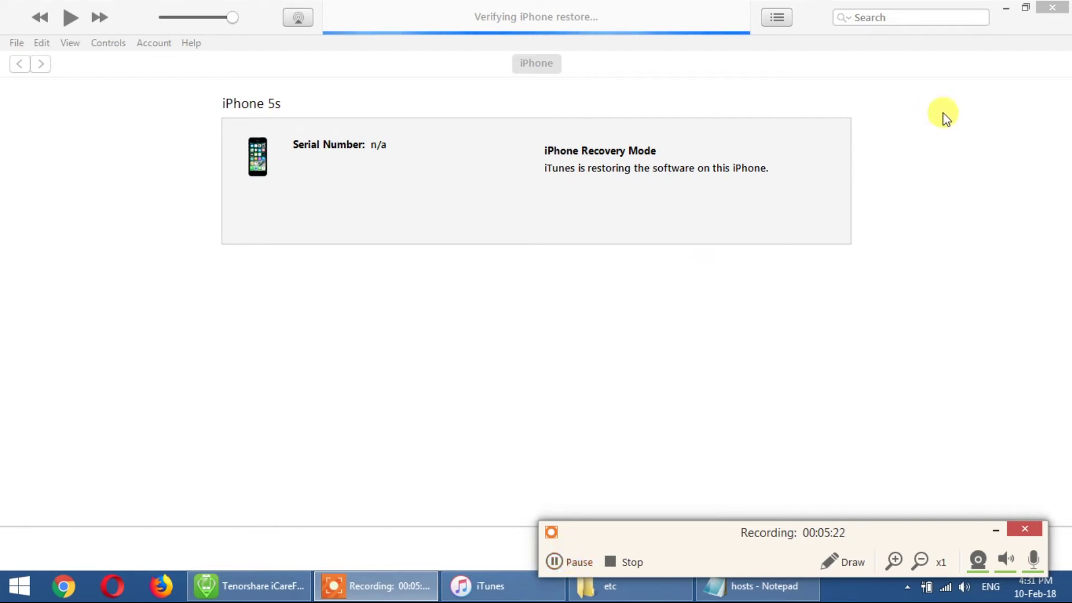
click(997, 530)
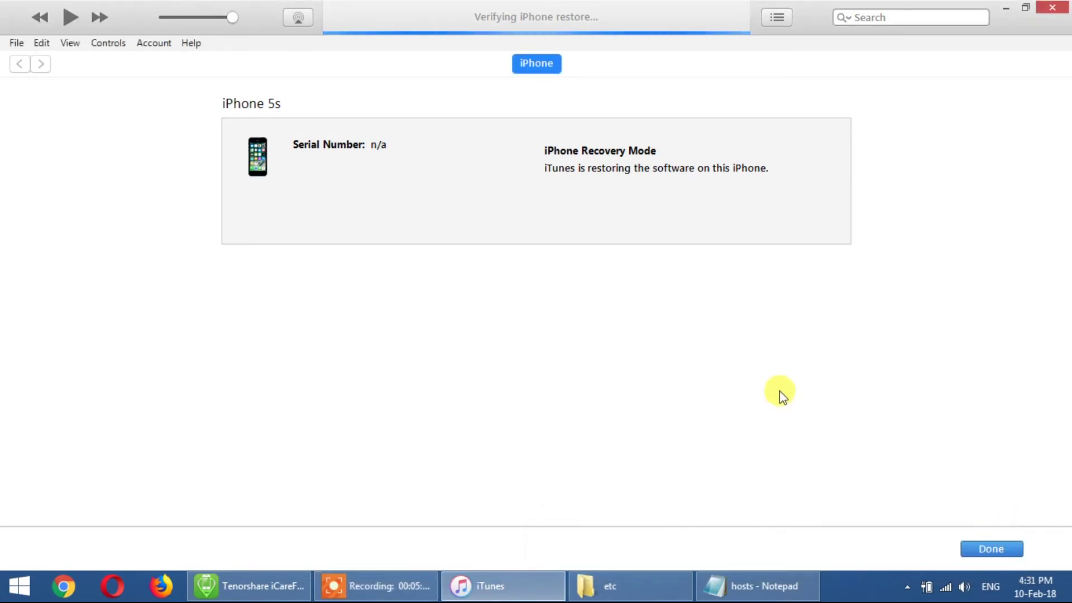
click(758, 591)
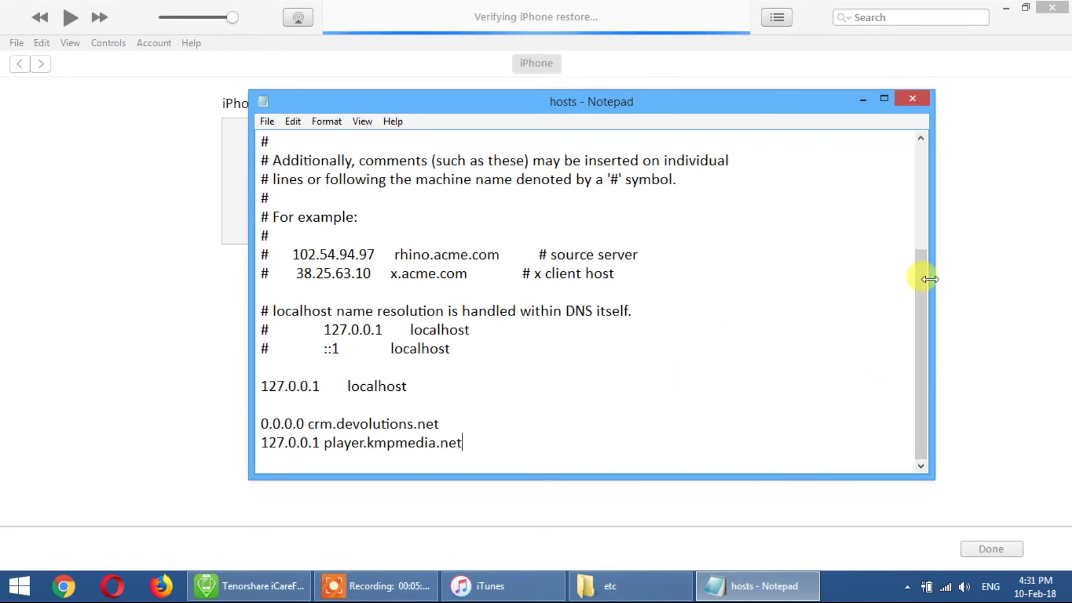
drag(921, 277, 917, 334)
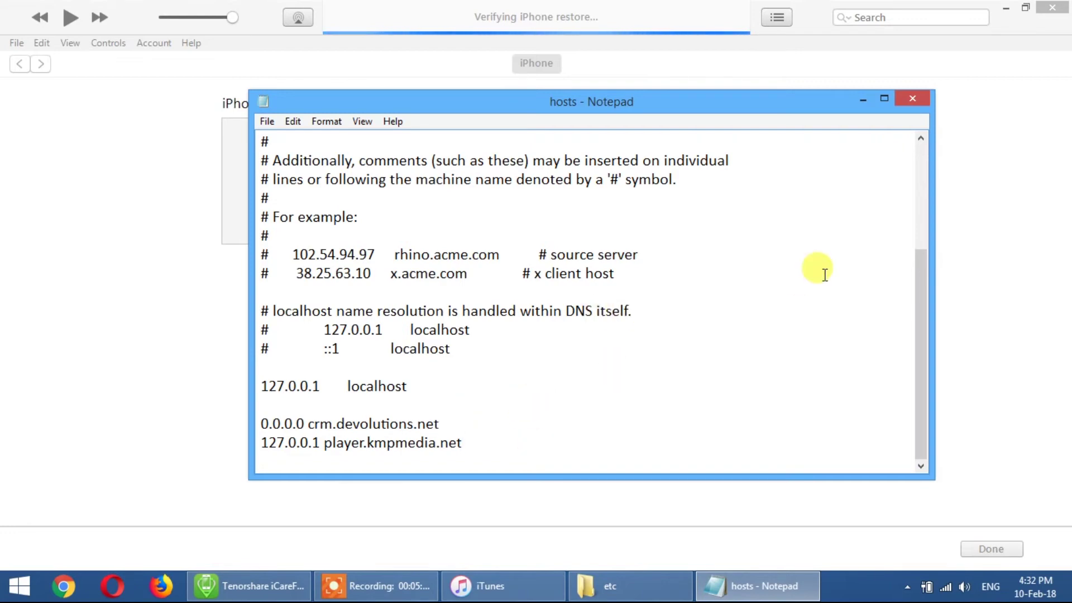
click(863, 101)
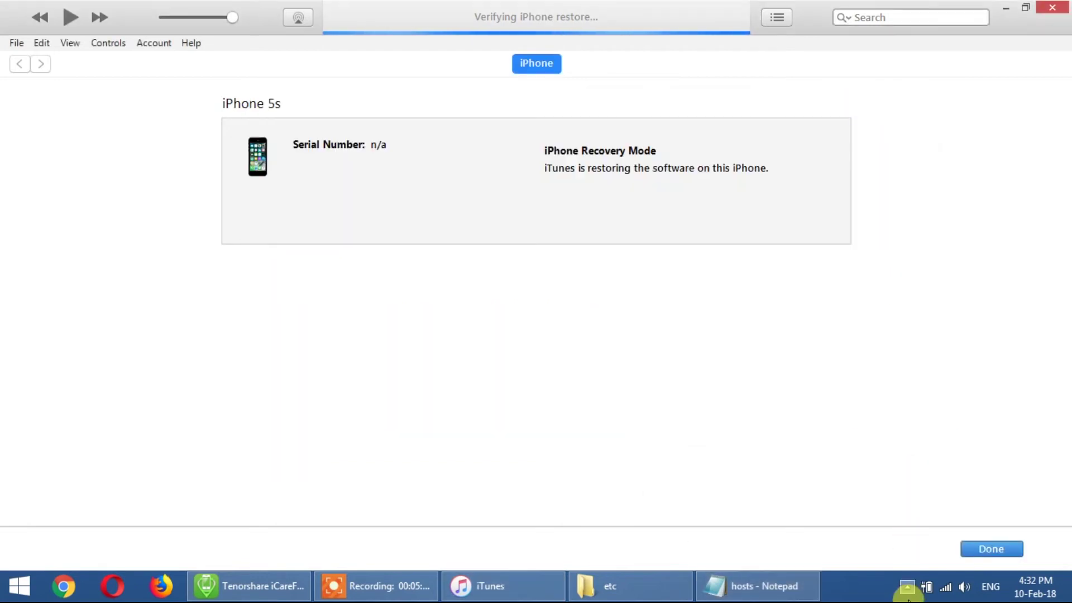
Reopen the Hide ALL IP window from the hidden tray icons
click(907, 586)
click(881, 506)
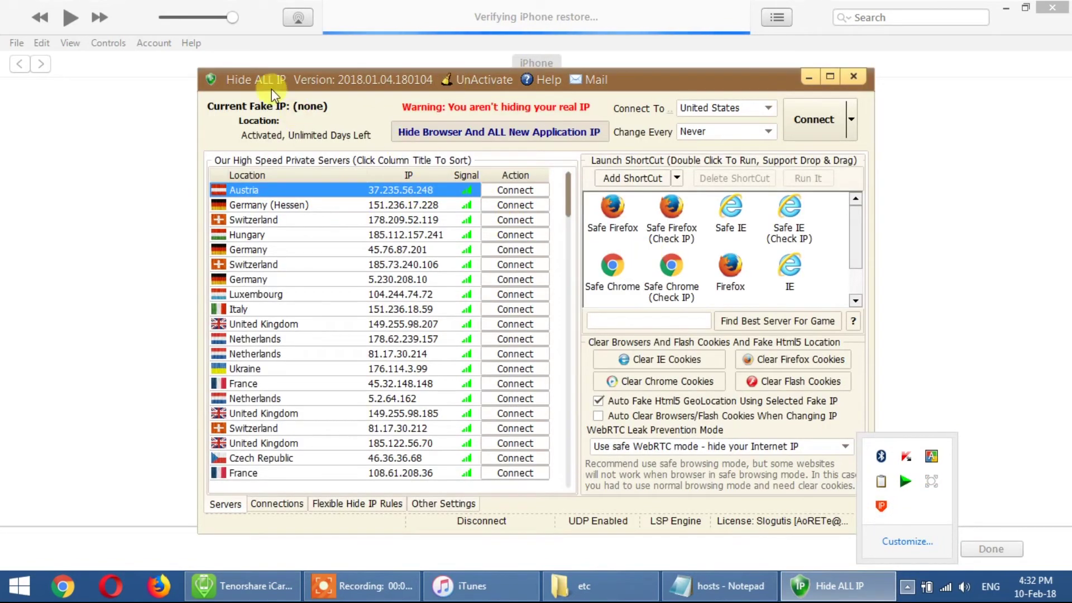
click(342, 168)
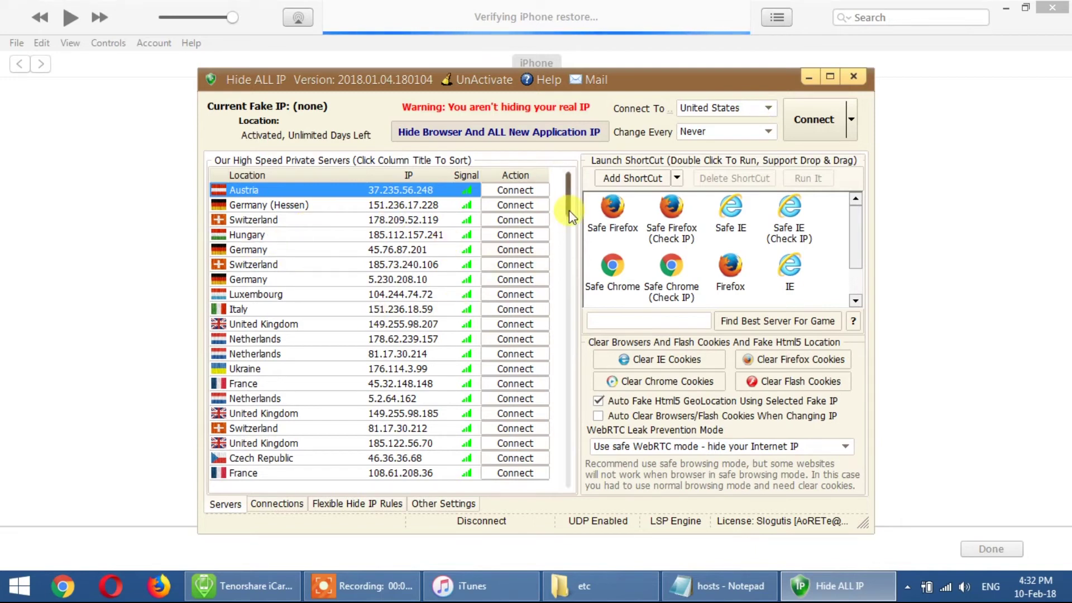
Select the United States server 192.3.61.146, then minimize Hide ALL IP
key(Down)
key(Down)
key(Down)
key(Down)
key(Down)
key(Down)
key(Down)
key(Down)
key(Down)
key(Down)
key(Down)
key(Down)
key(Down)
key(Down)
key(Down)
key(Down)
key(Down)
key(Down)
key(Down)
key(Down)
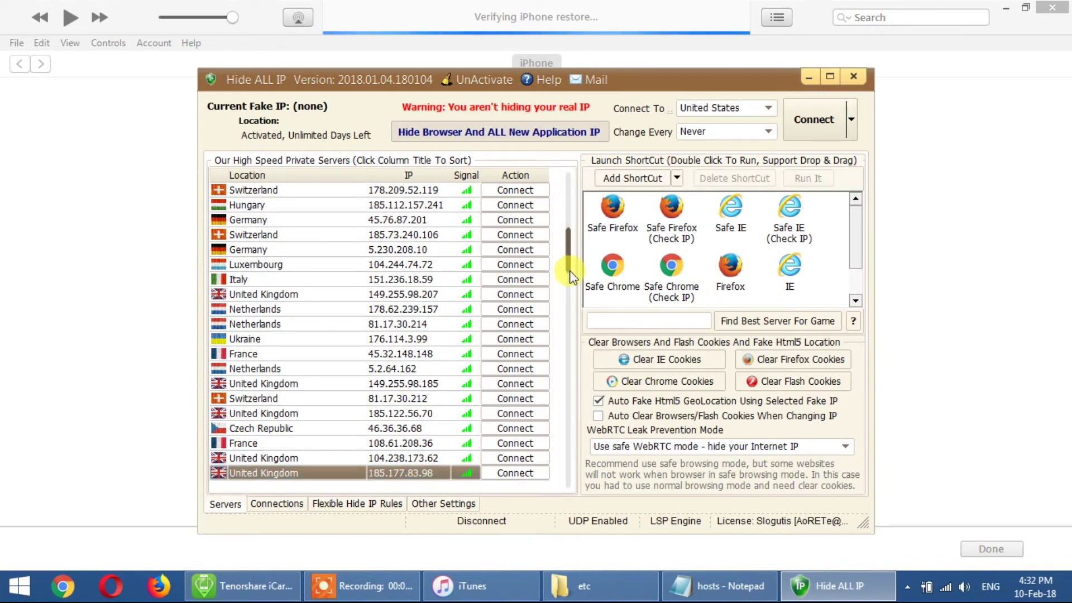
key(Down)
key(Down)
key(Down)
key(Down)
key(Down)
key(Down)
key(Down)
key(Down)
key(Down)
key(Down)
key(Down)
key(Down)
key(Down)
key(Down)
key(Down)
key(Down)
key(Down)
key(Down)
key(Down)
key(Down)
key(Down)
key(Down)
key(Down)
key(Down)
key(Down)
key(Down)
key(Down)
key(Down)
key(Down)
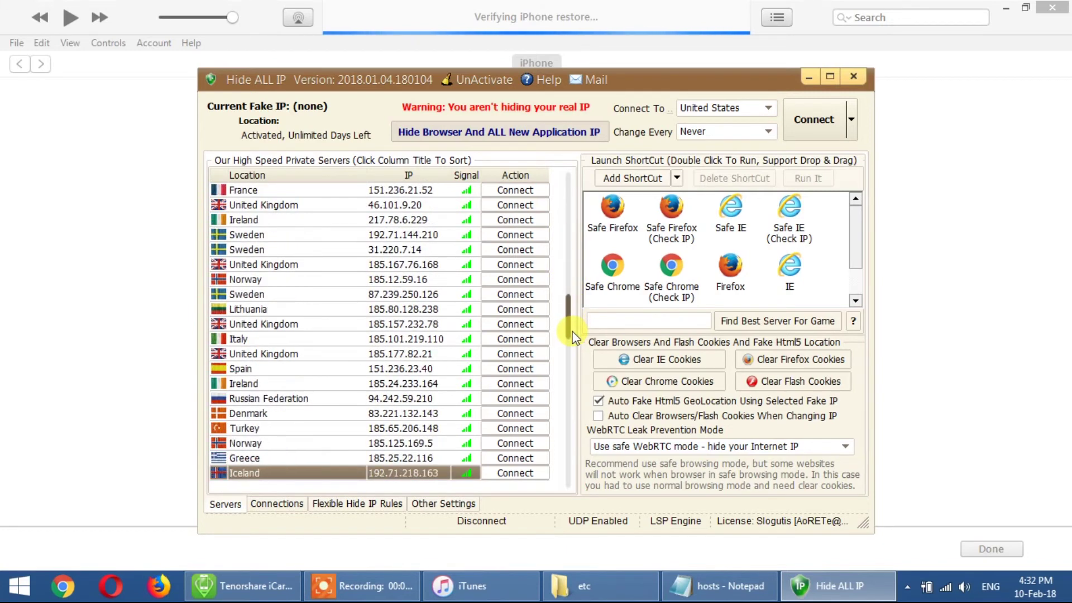
key(Down)
key(Down)
key(Down)
key(Down)
key(Down)
key(Down)
key(Down)
key(Down)
key(Down)
key(Down)
key(Down)
key(Down)
key(Down)
key(Down)
key(Down)
key(Down)
key(Down)
key(Down)
key(Down)
key(Down)
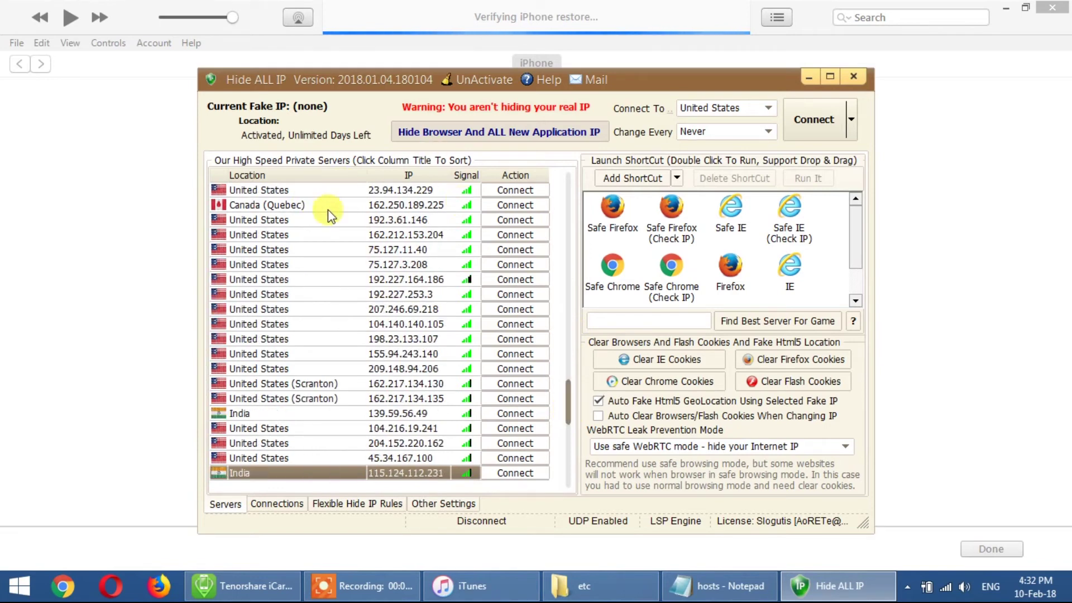
click(448, 223)
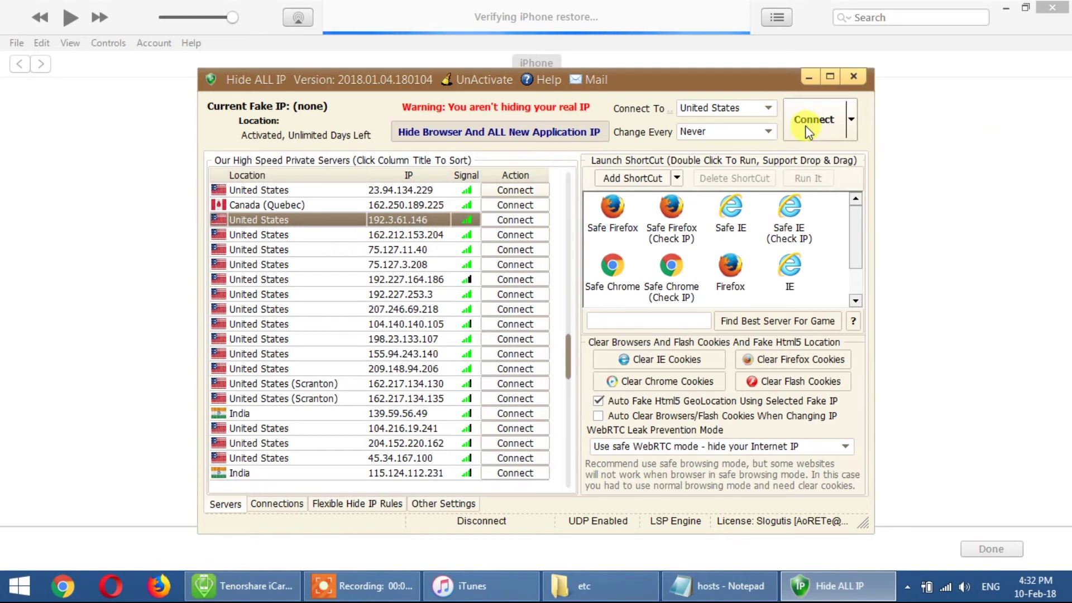
click(810, 83)
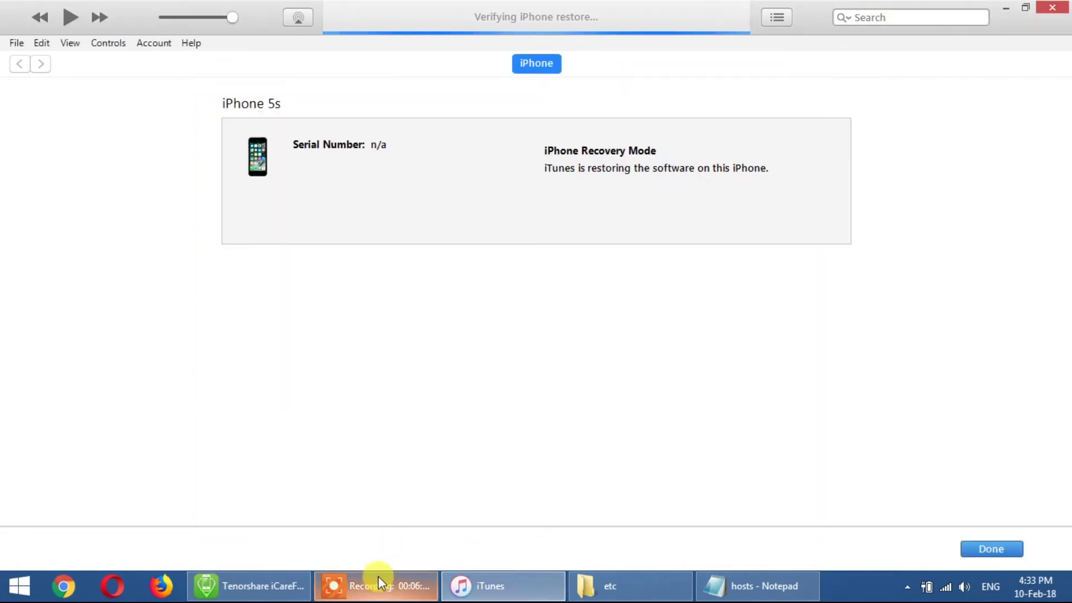
Keep iTunes in front while it verifies and restores the iPhone 5s software
mouse_move(301, 594)
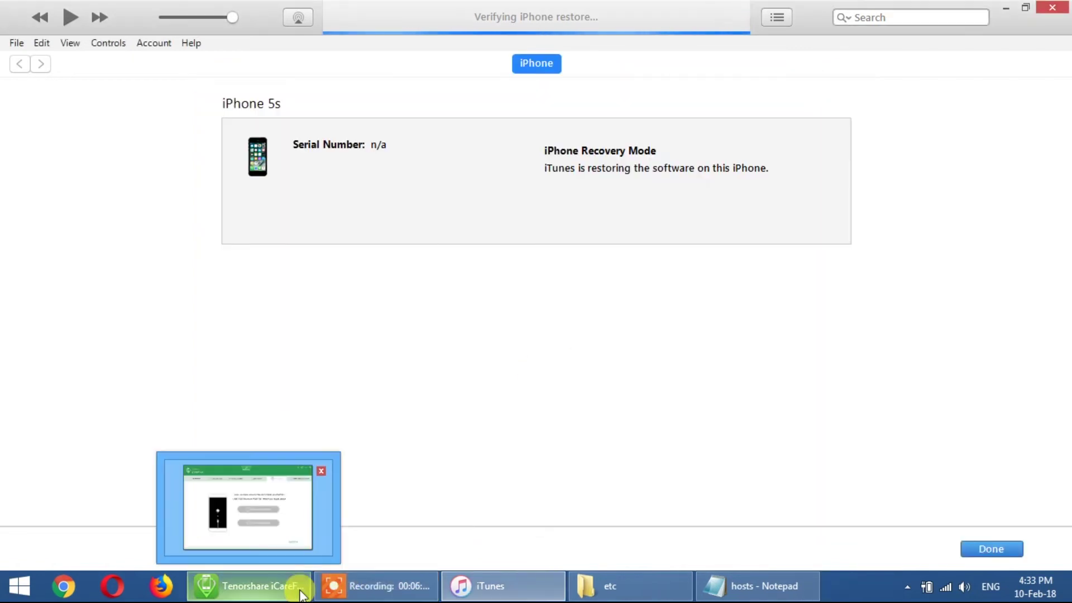
click(384, 587)
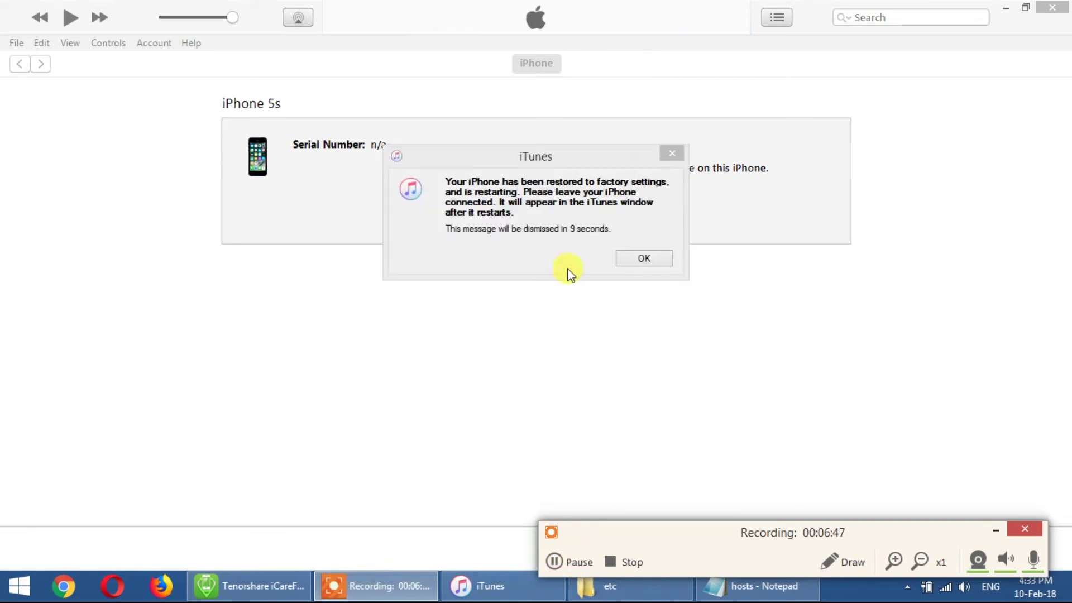
Dismiss the restore-complete and low disk space messages, then minimize iTunes to return to 3uTools
click(643, 257)
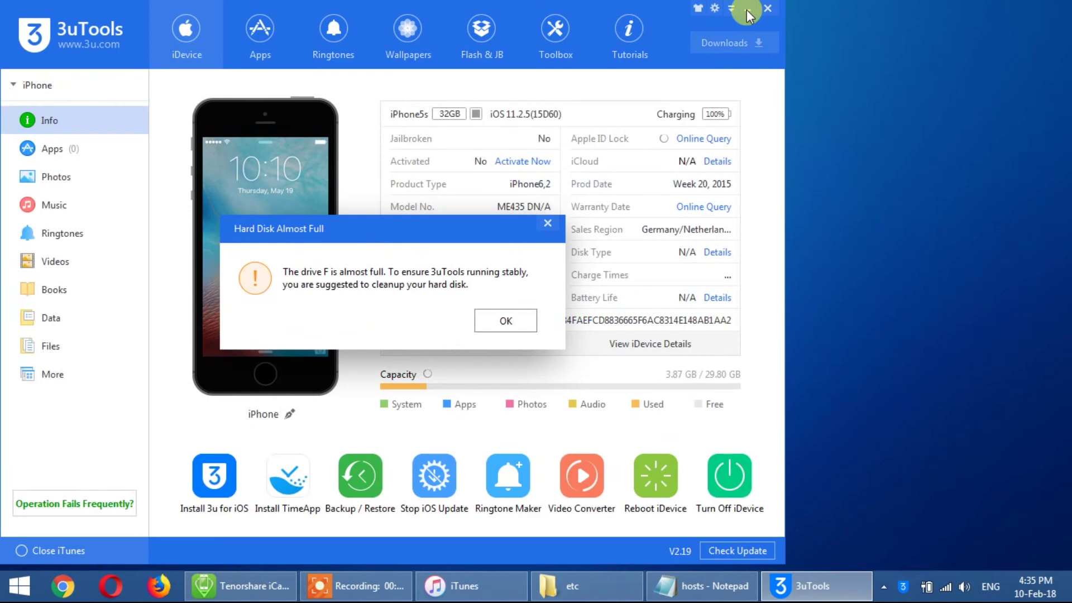
click(501, 315)
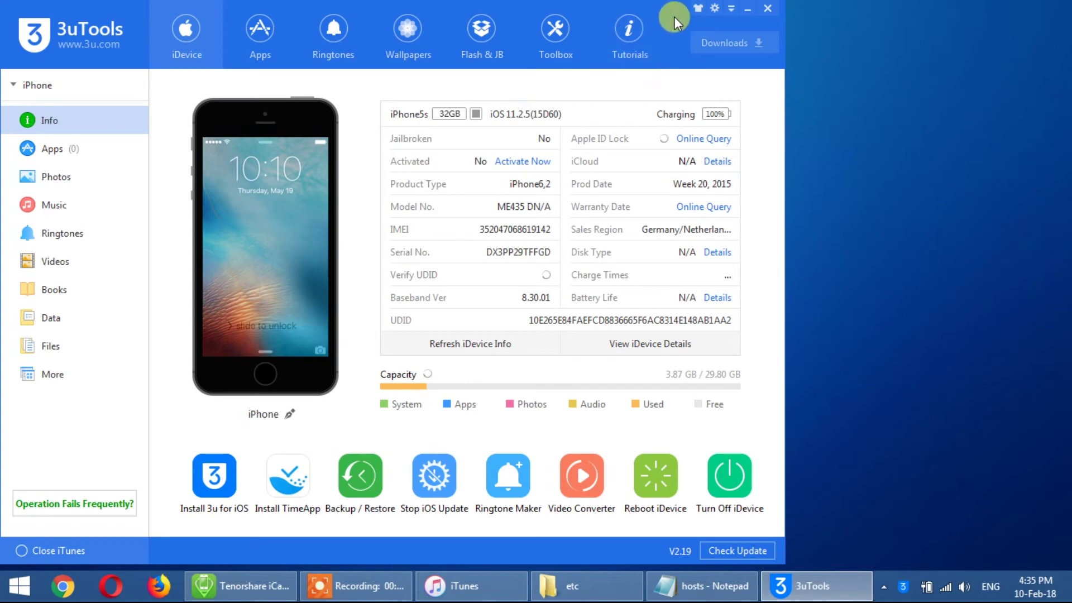
drag(691, 24, 803, 27)
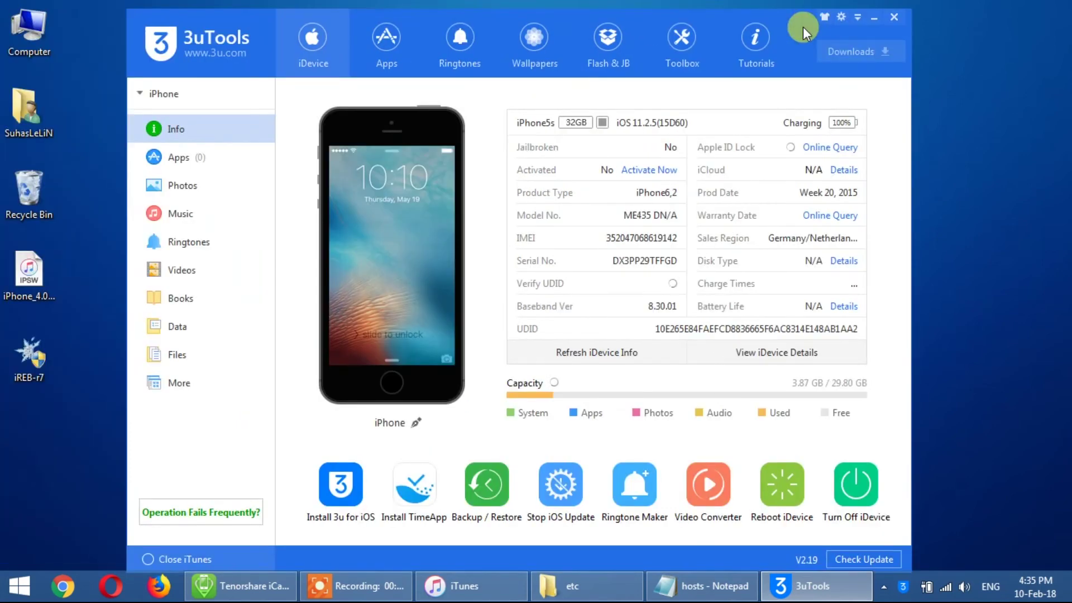
click(457, 589)
click(457, 590)
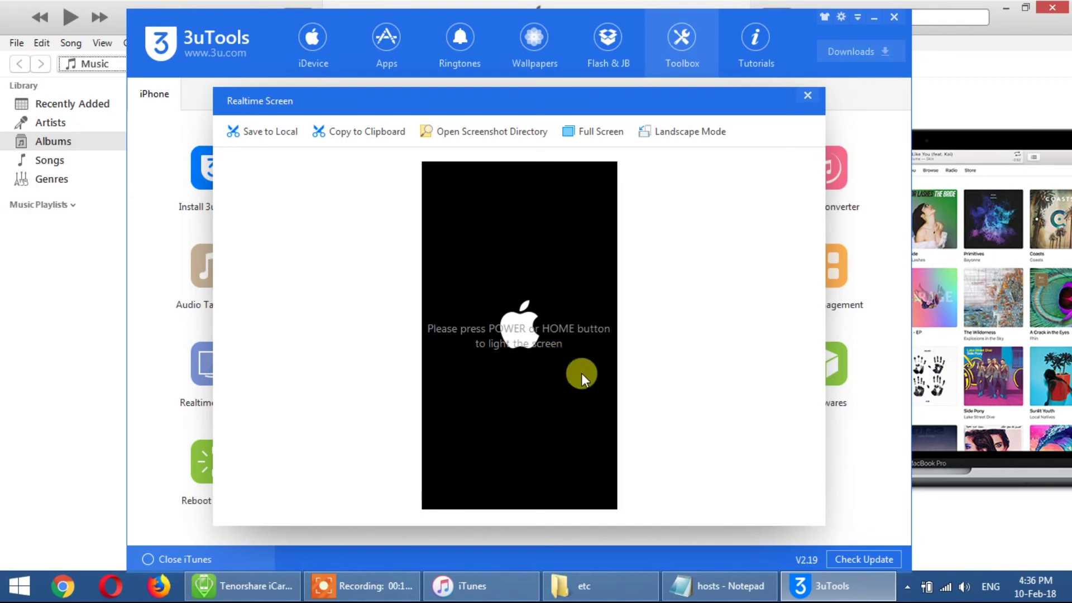
Close 3uTools' live screen view, return to the device info page, and exit 3uTools
key(alt+Tab)
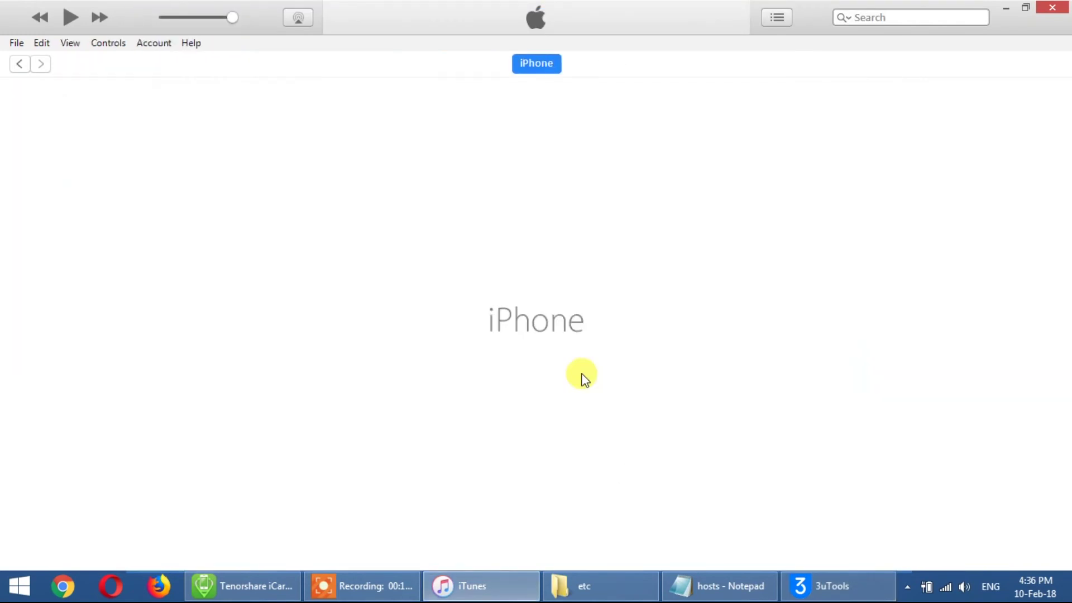
click(815, 581)
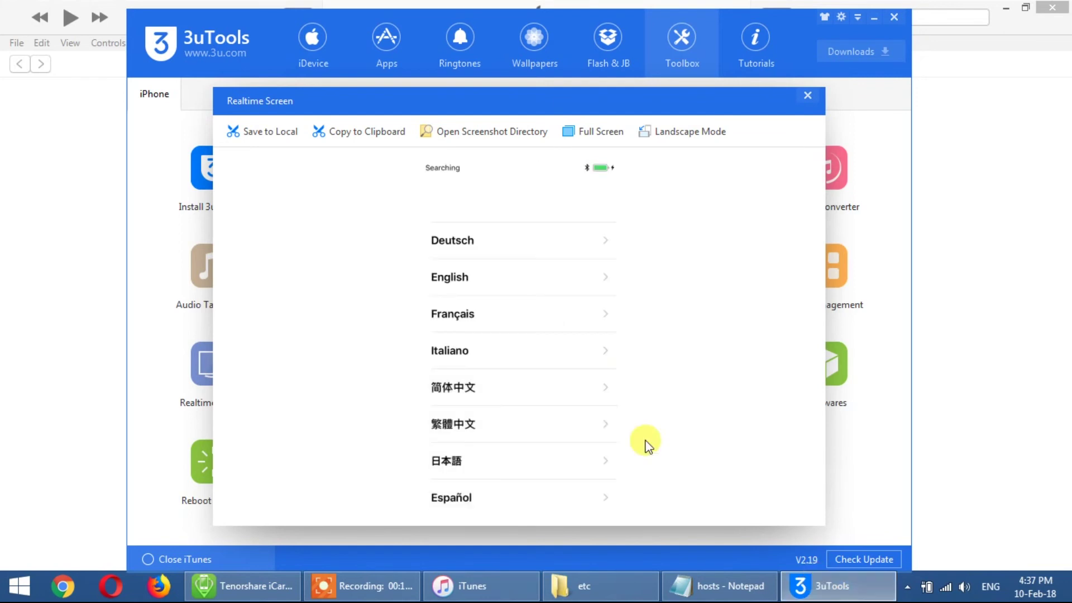
click(808, 97)
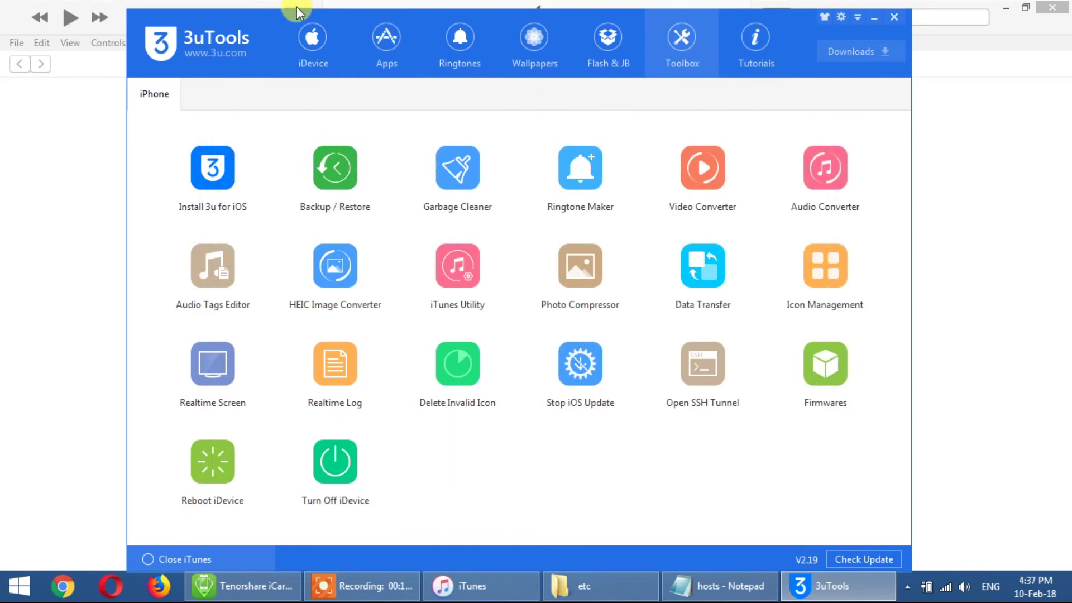
click(314, 48)
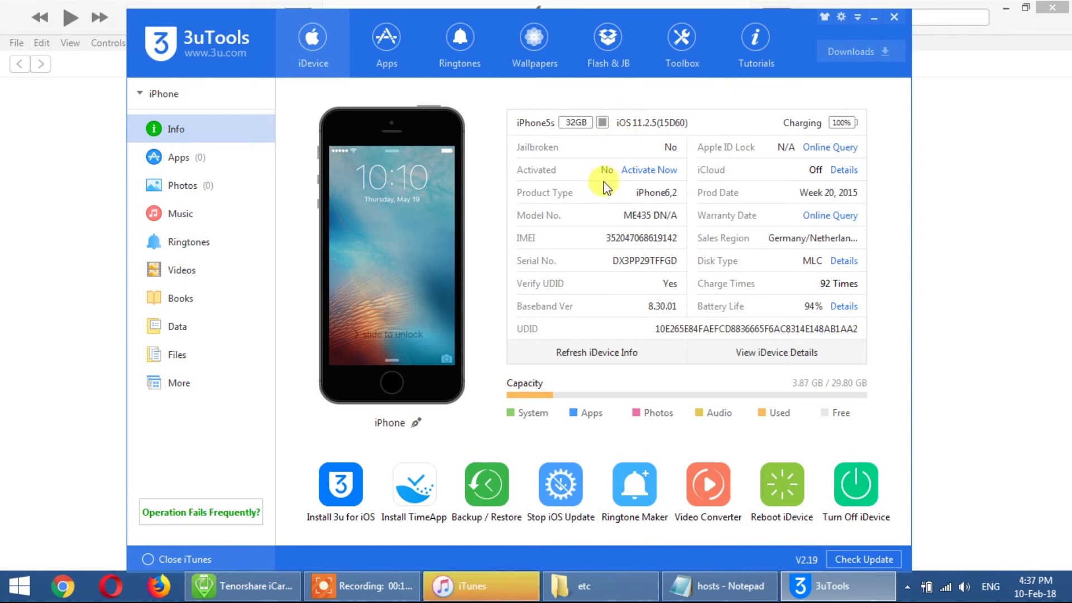
click(891, 20)
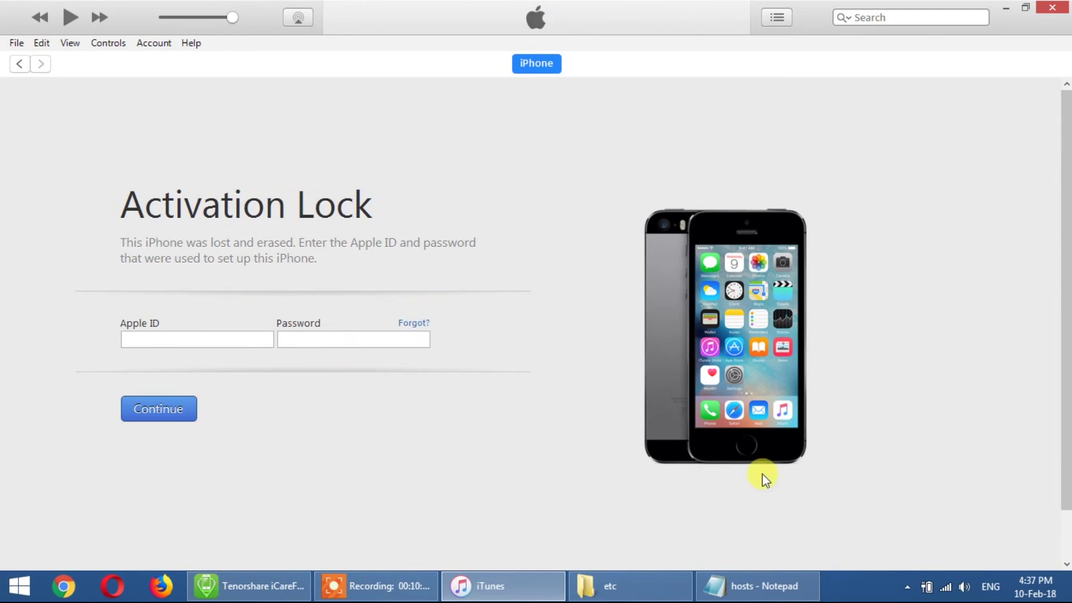
Check the player.kmpmedia.net entry in the hosts file, close Notepad, and restore Hide ALL IP
click(910, 581)
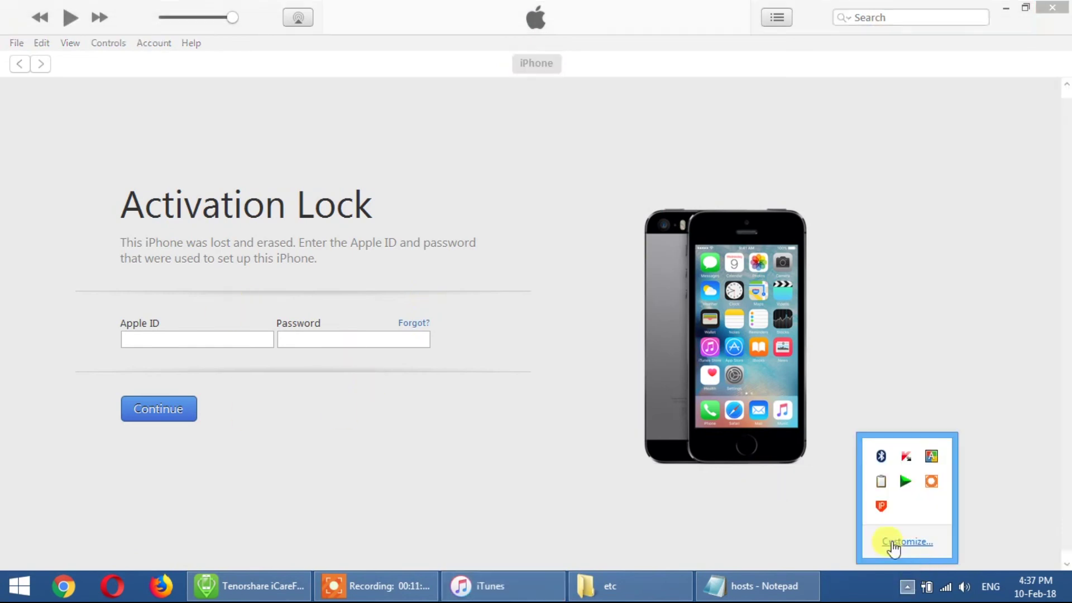
click(779, 587)
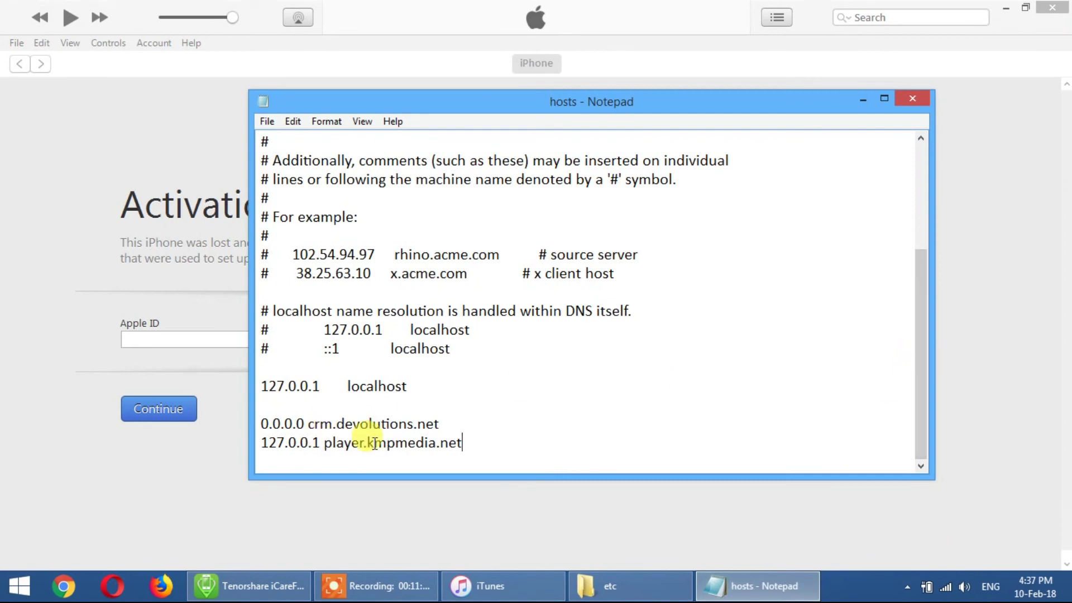
click(472, 451)
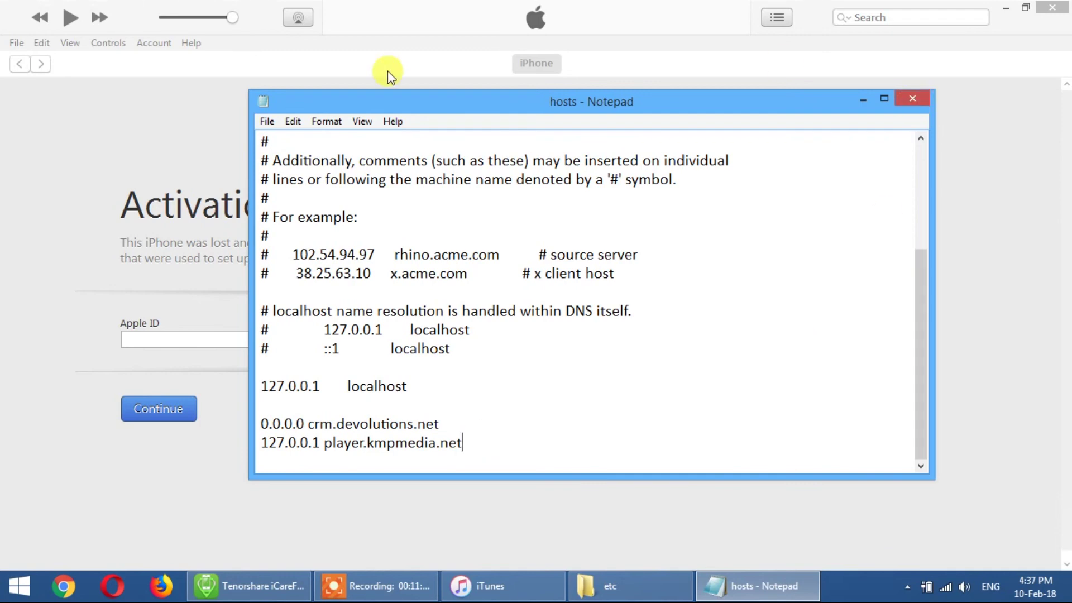
click(911, 101)
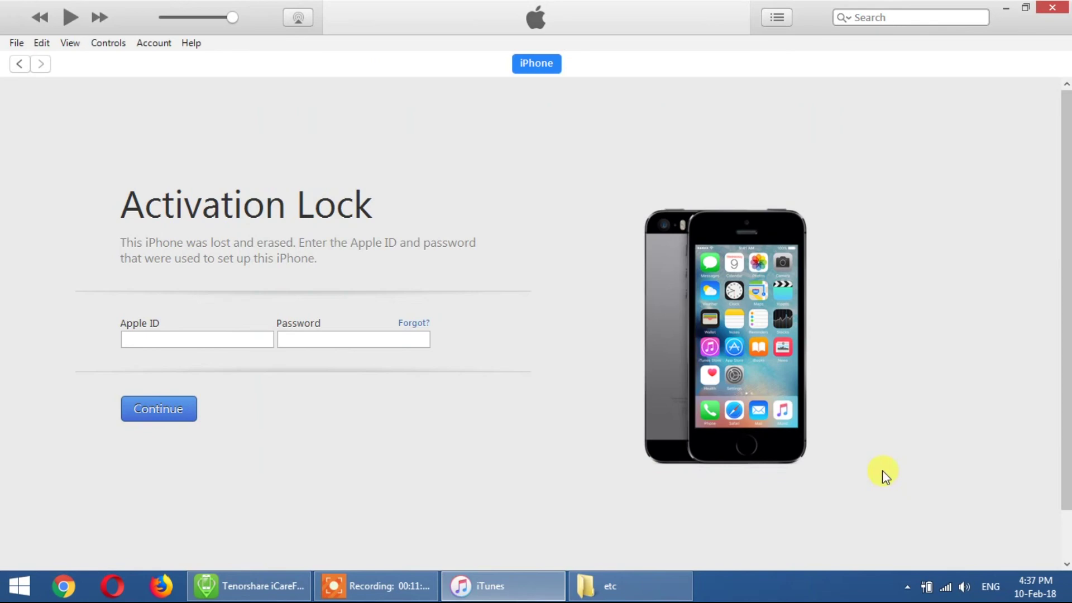
click(907, 586)
click(882, 506)
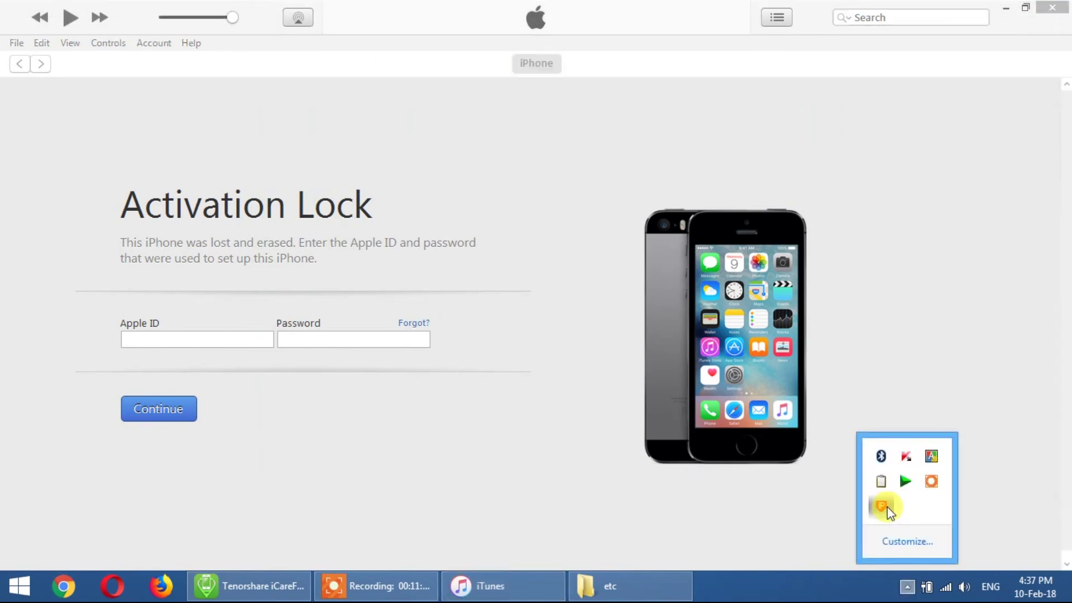
Connect Hide ALL IP to the United States server (fake IP 23.249.169.122) and return to iTunes' Activation Lock page
click(781, 587)
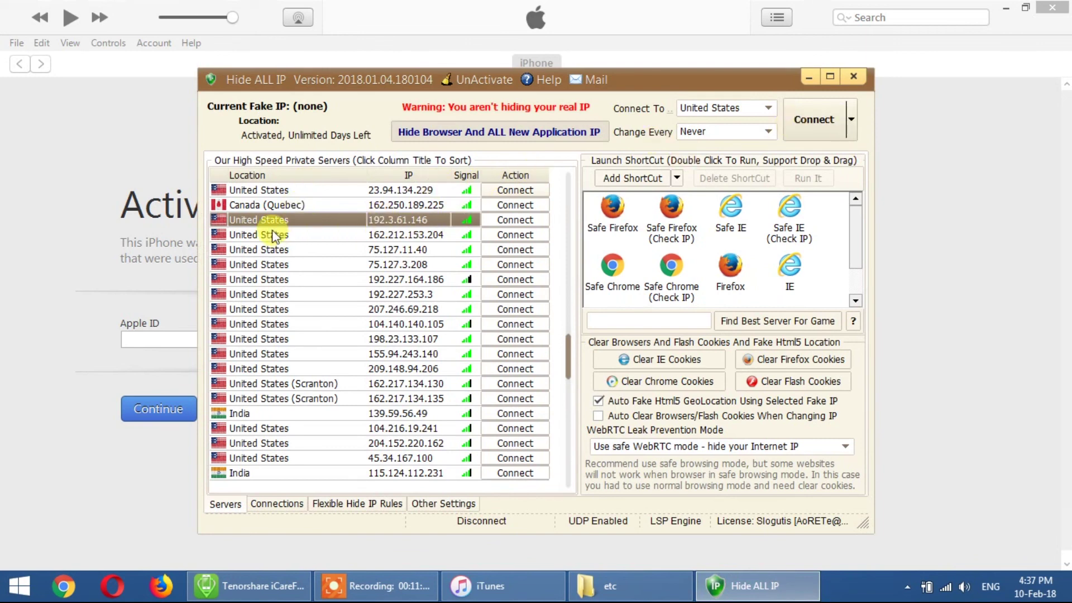
click(808, 124)
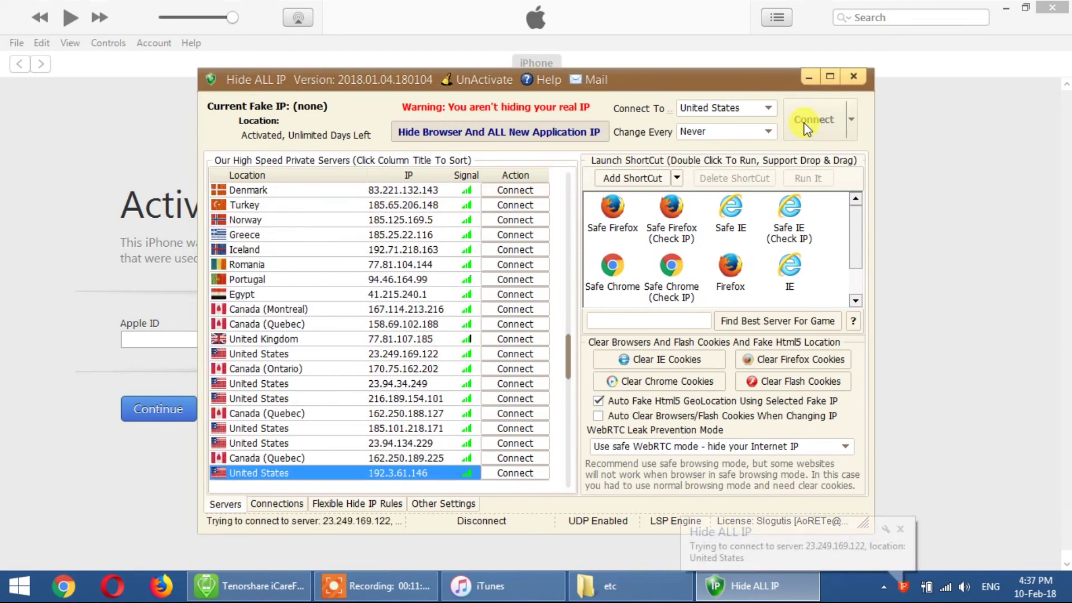
click(811, 75)
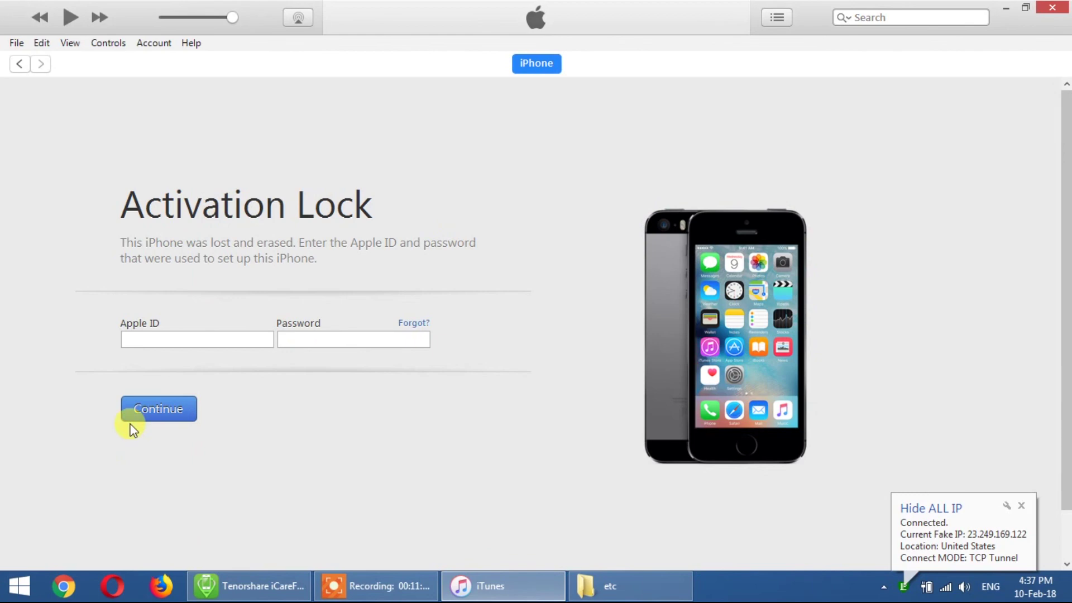
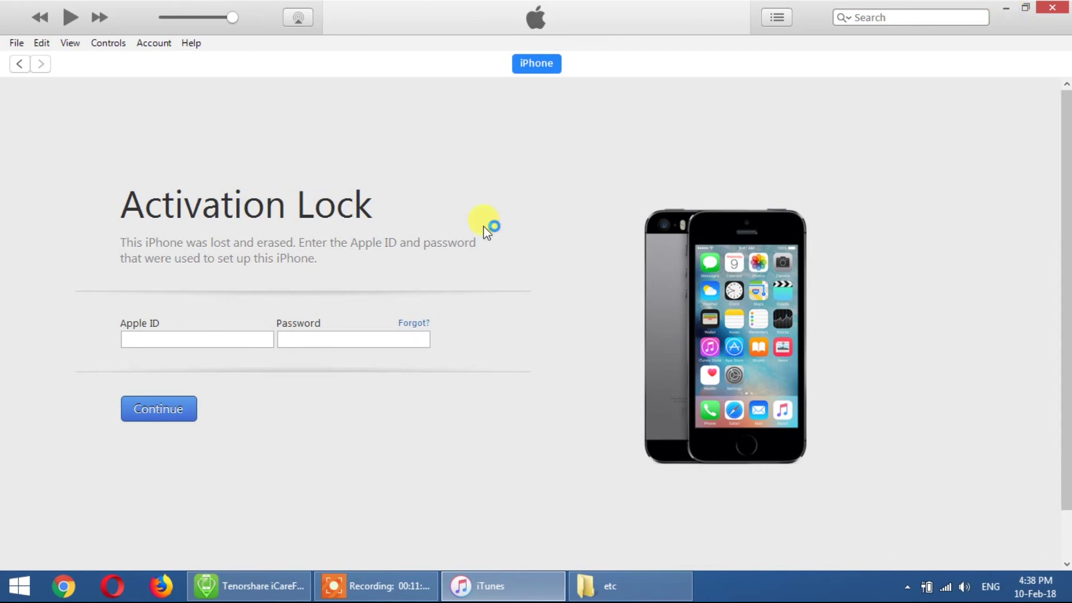
Place the cursor in the Apple ID field of the iPhone's Activation Lock screen
click(218, 342)
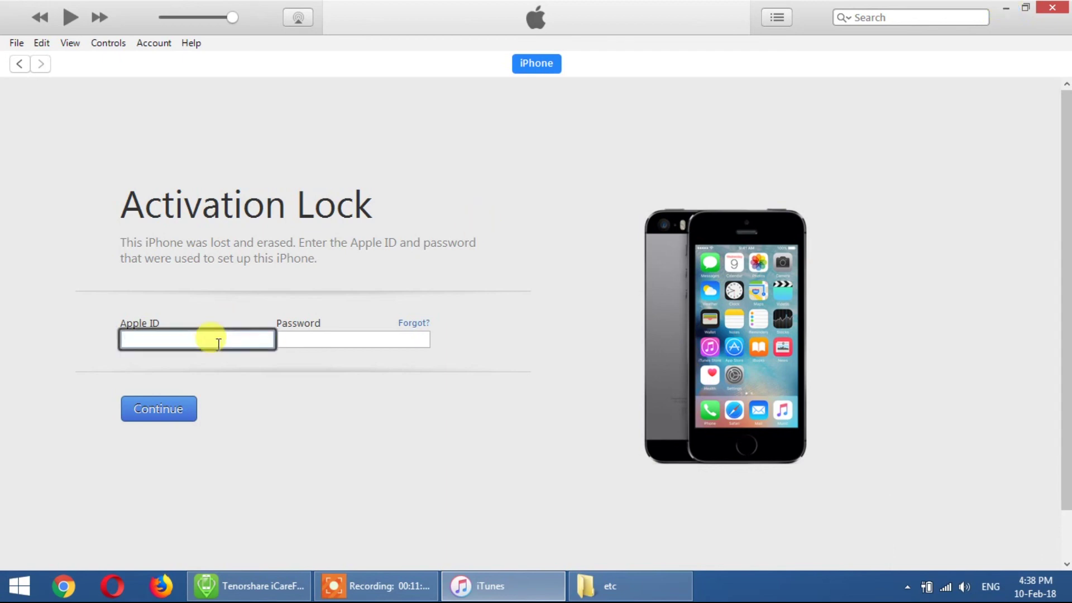